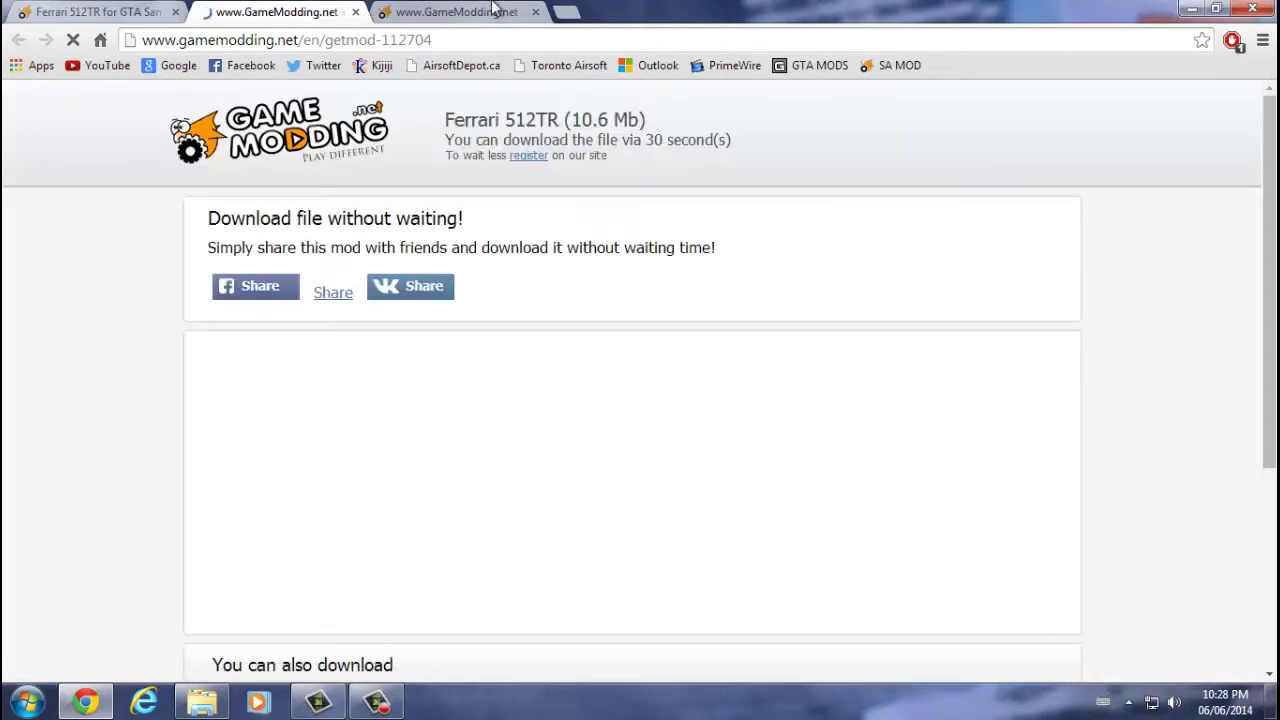
Download the Когти Хищника and Ferrari 512TR mod archives, closing each download page once its file is saved.
key(ctrl+Tab)
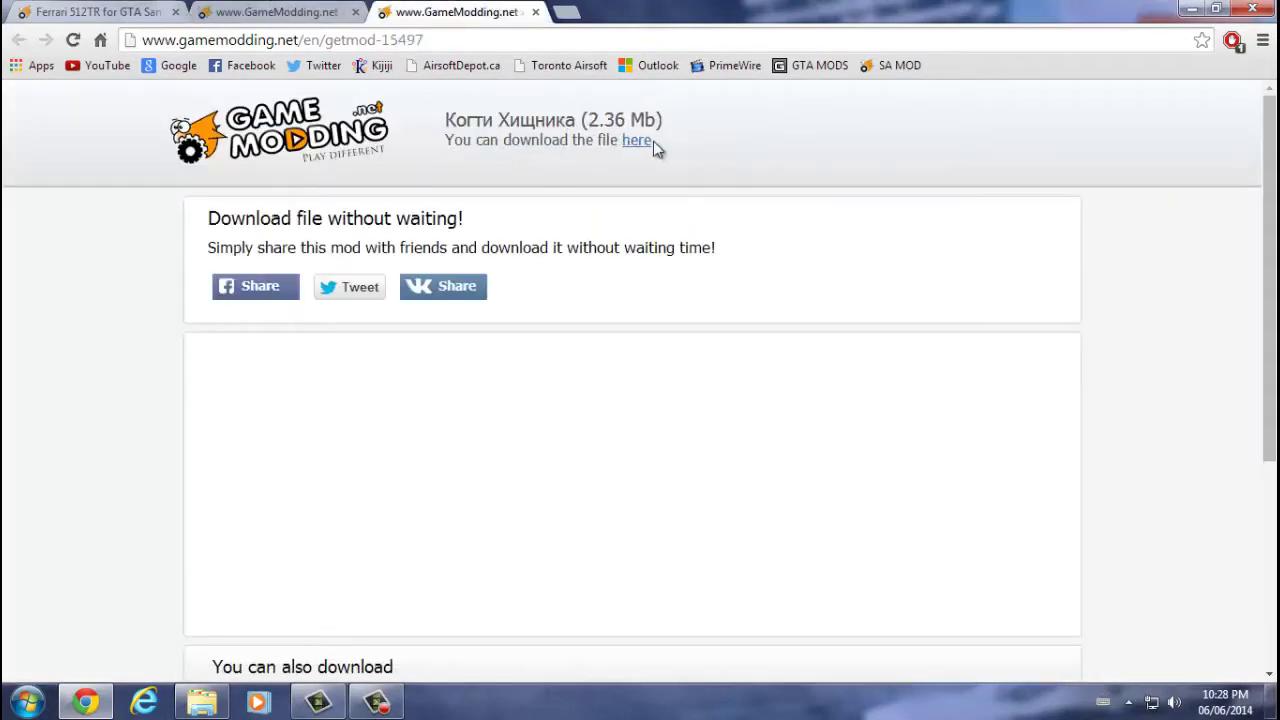
click(632, 143)
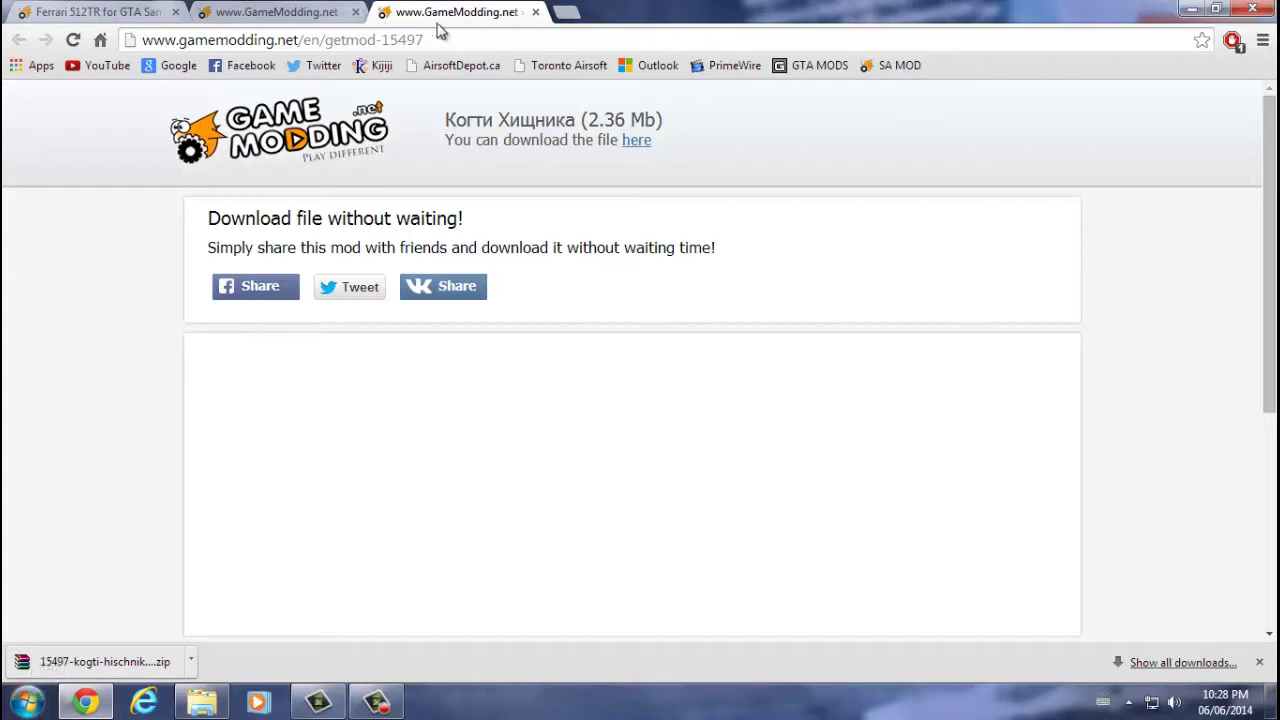
click(537, 12)
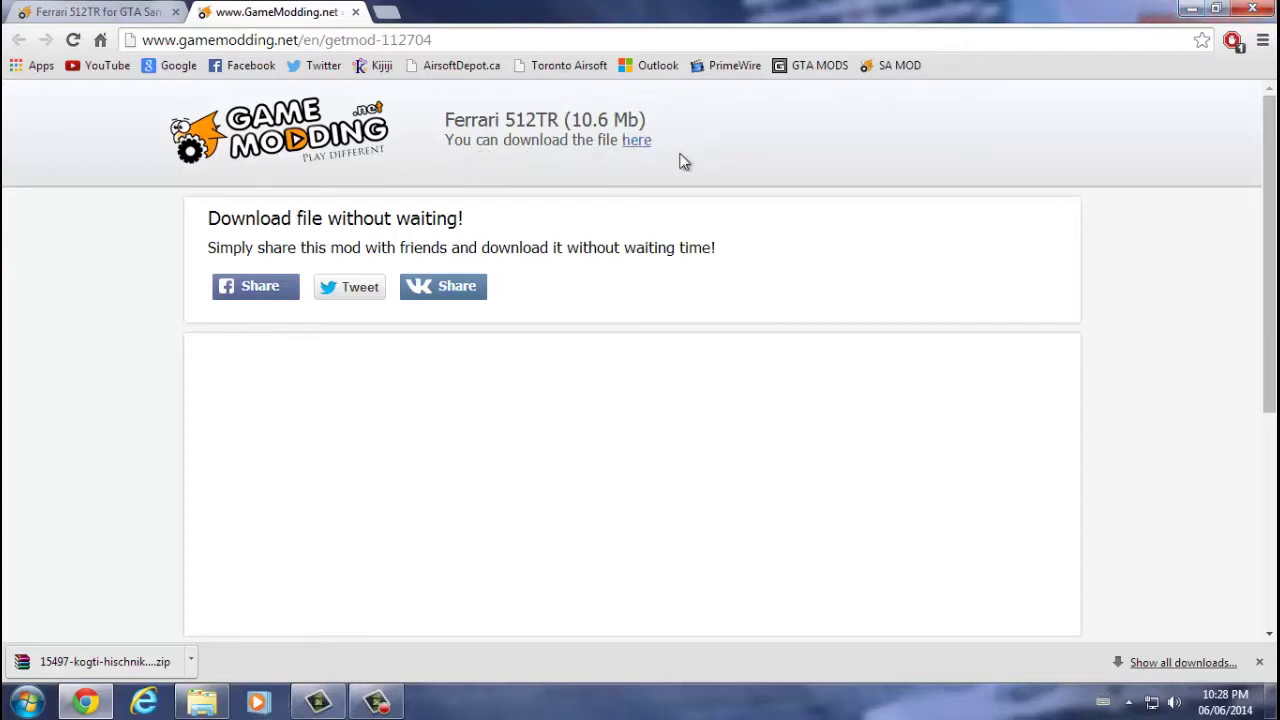
click(636, 141)
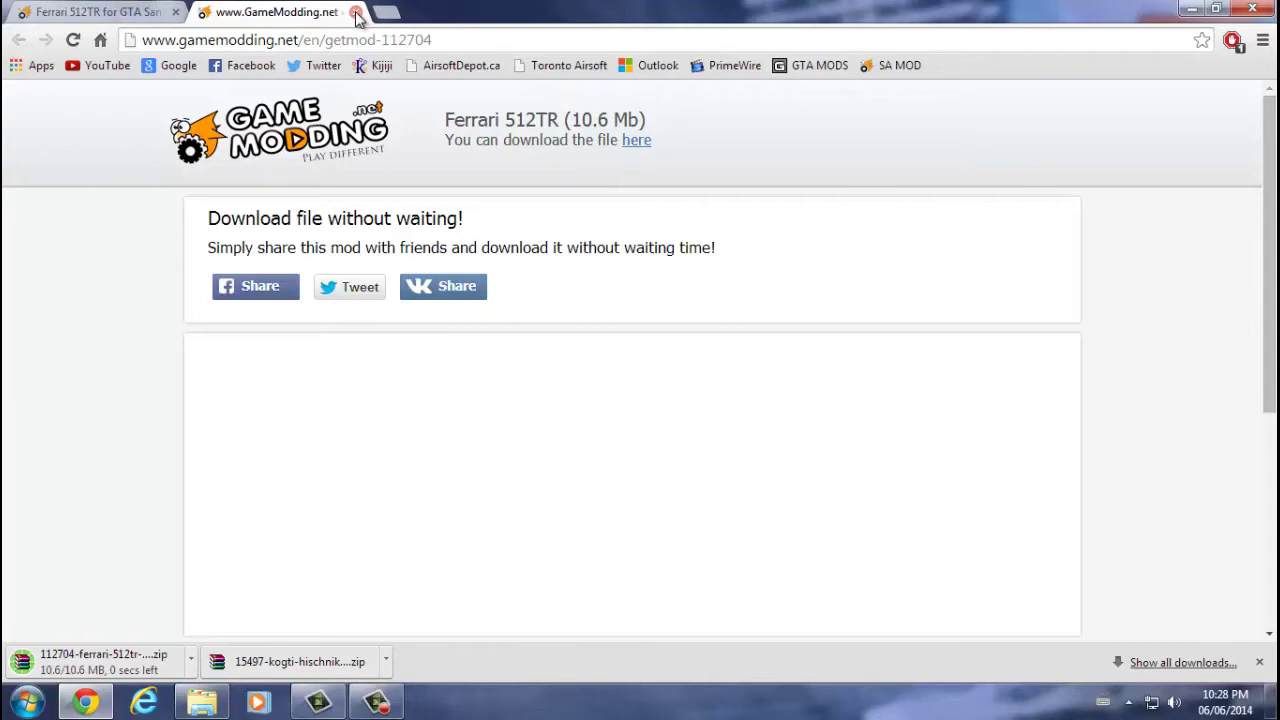
click(356, 13)
scroll(350, 449, down, 4)
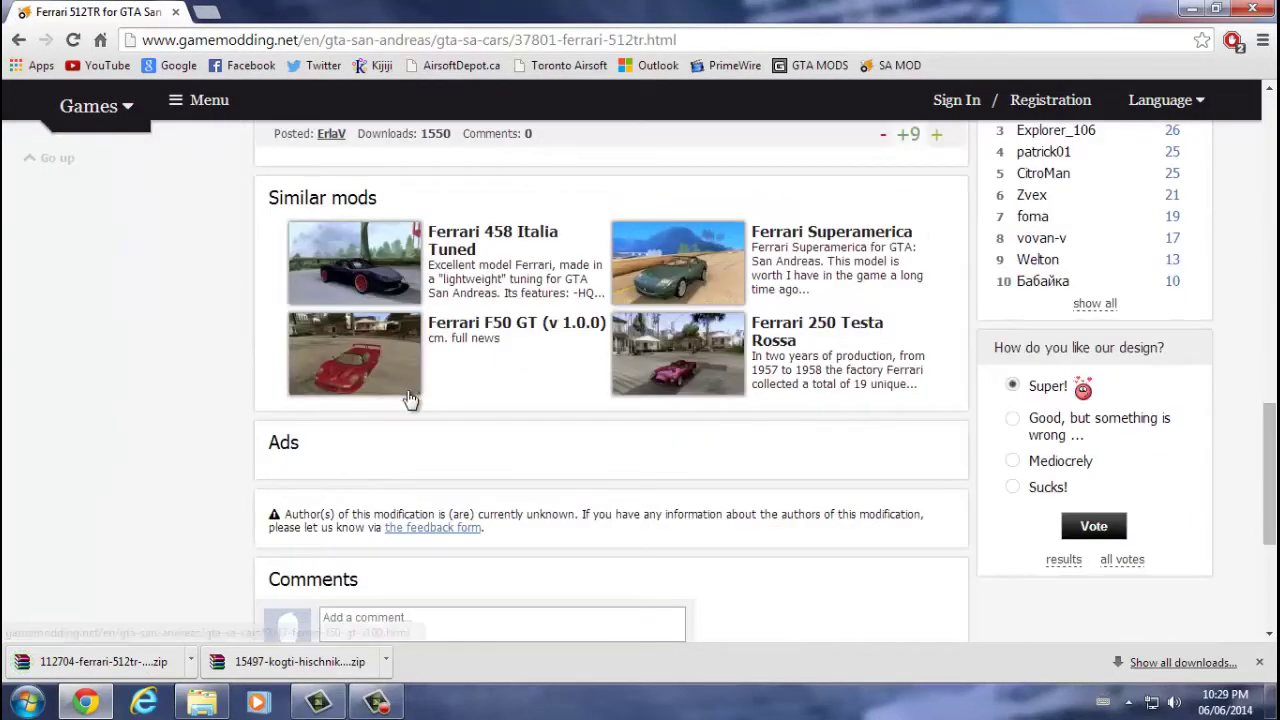
scroll(405, 410, down, 2)
scroll(413, 538, up, 3)
scroll(484, 502, up, 2)
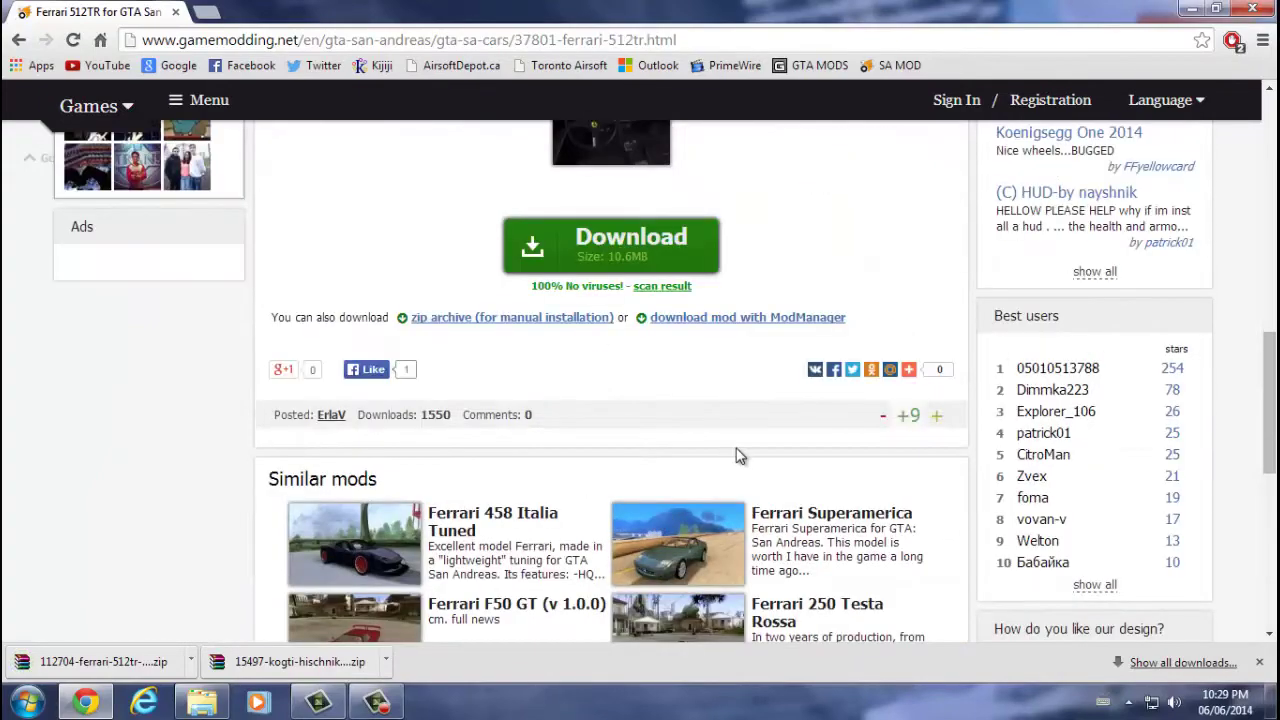
scroll(737, 449, down, 2)
scroll(483, 572, up, 2)
scroll(483, 572, up, 8)
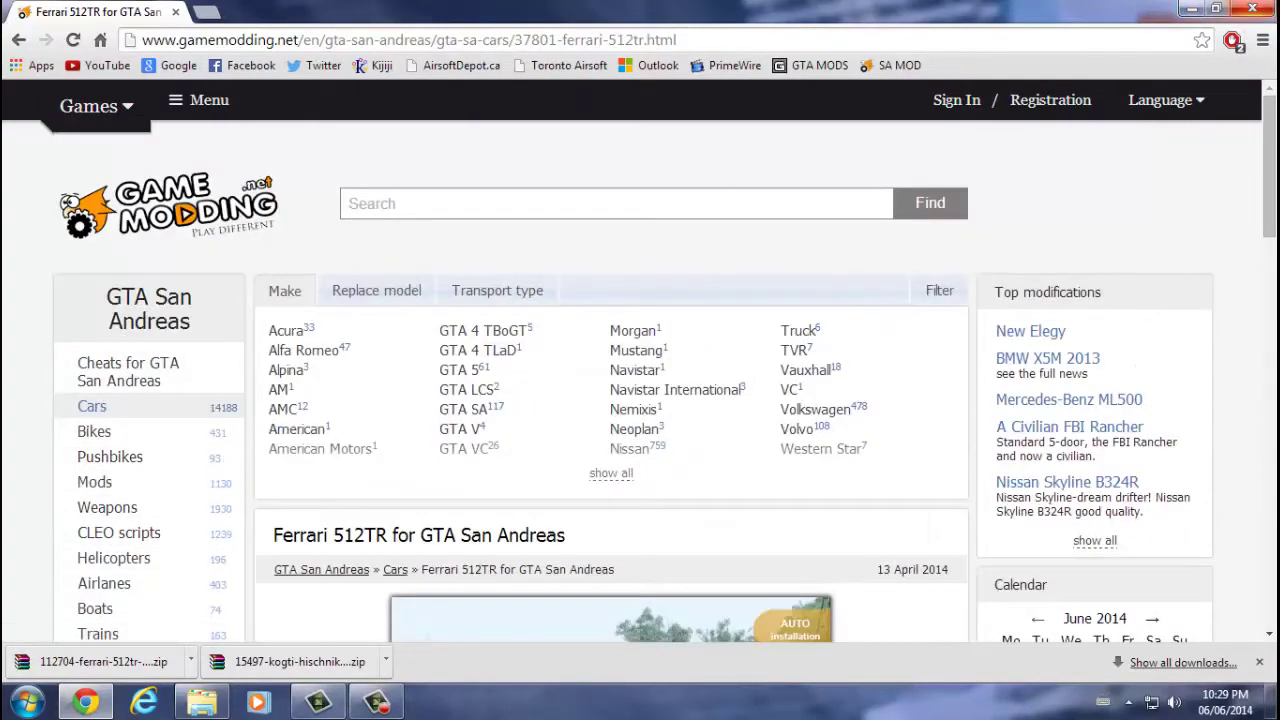
Move the two downloaded mod archives from the Downloads folder onto the desktop.
click(1193, 8)
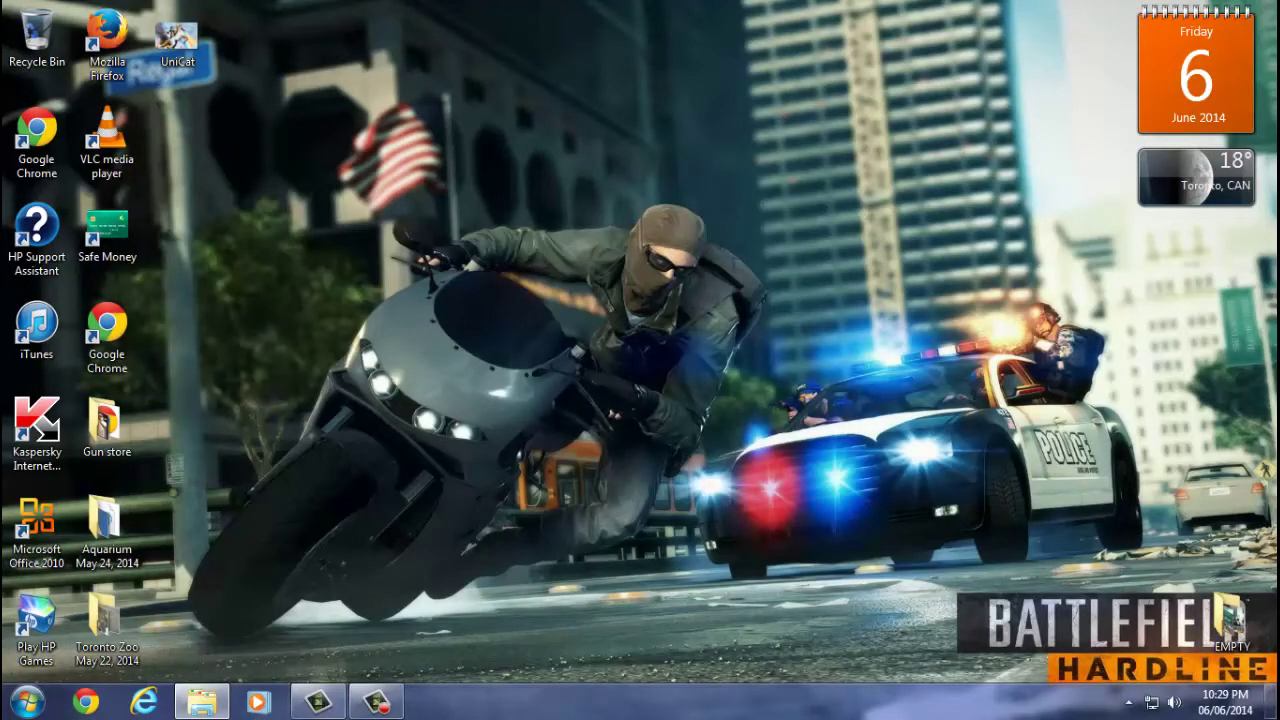
double_click(1230, 620)
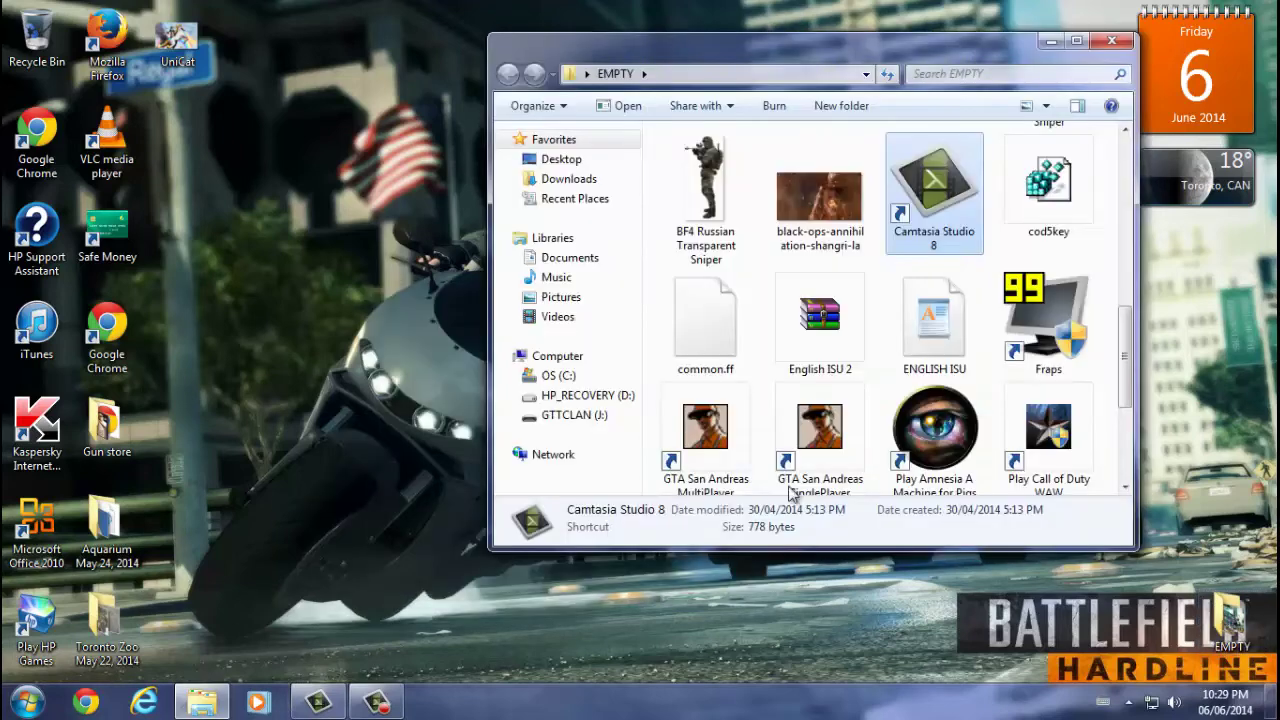
click(555, 185)
drag(967, 321, 660, 128)
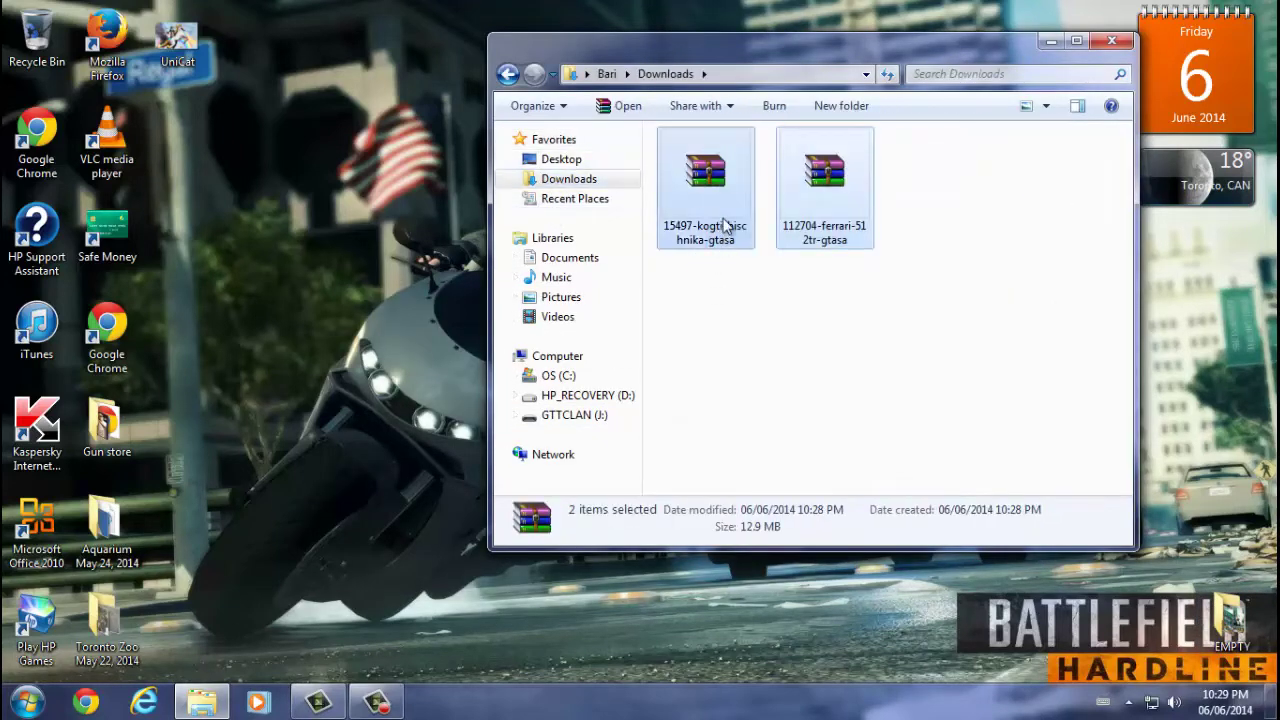
drag(729, 220, 390, 380)
click(438, 500)
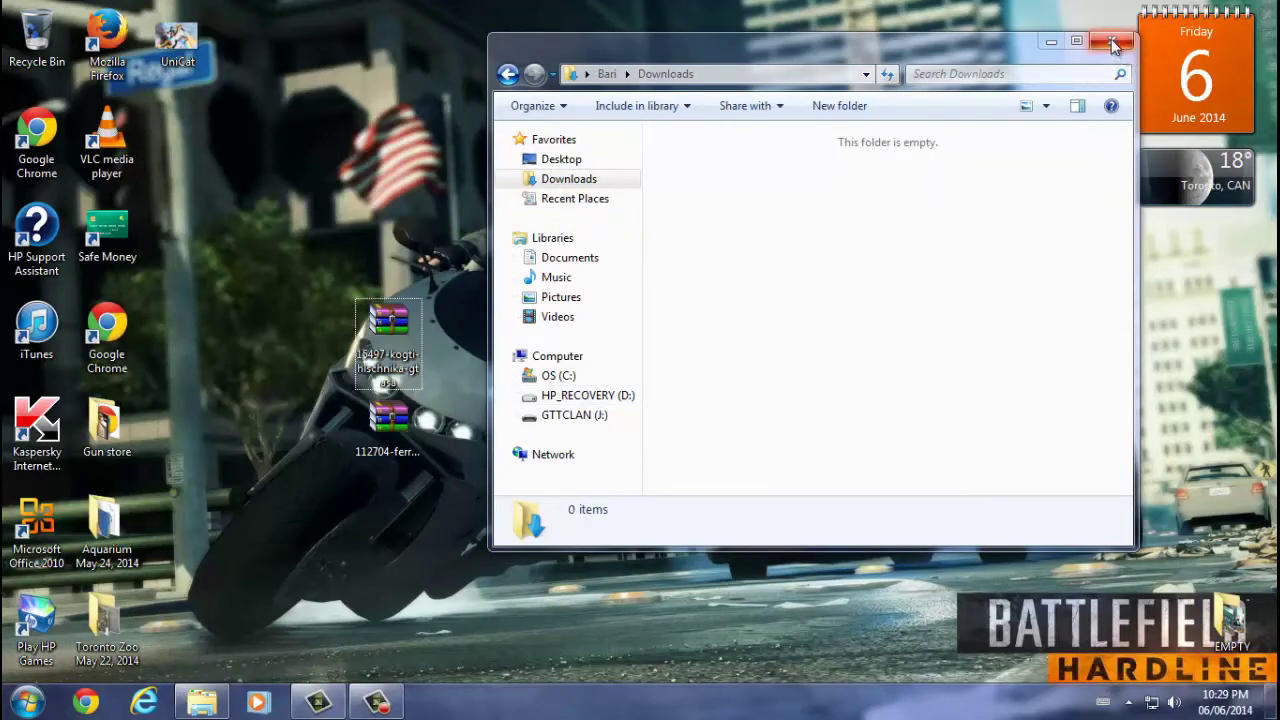
Open the MODs folder inside EMPTY > GTA SA Modder.
click(506, 76)
click(506, 76)
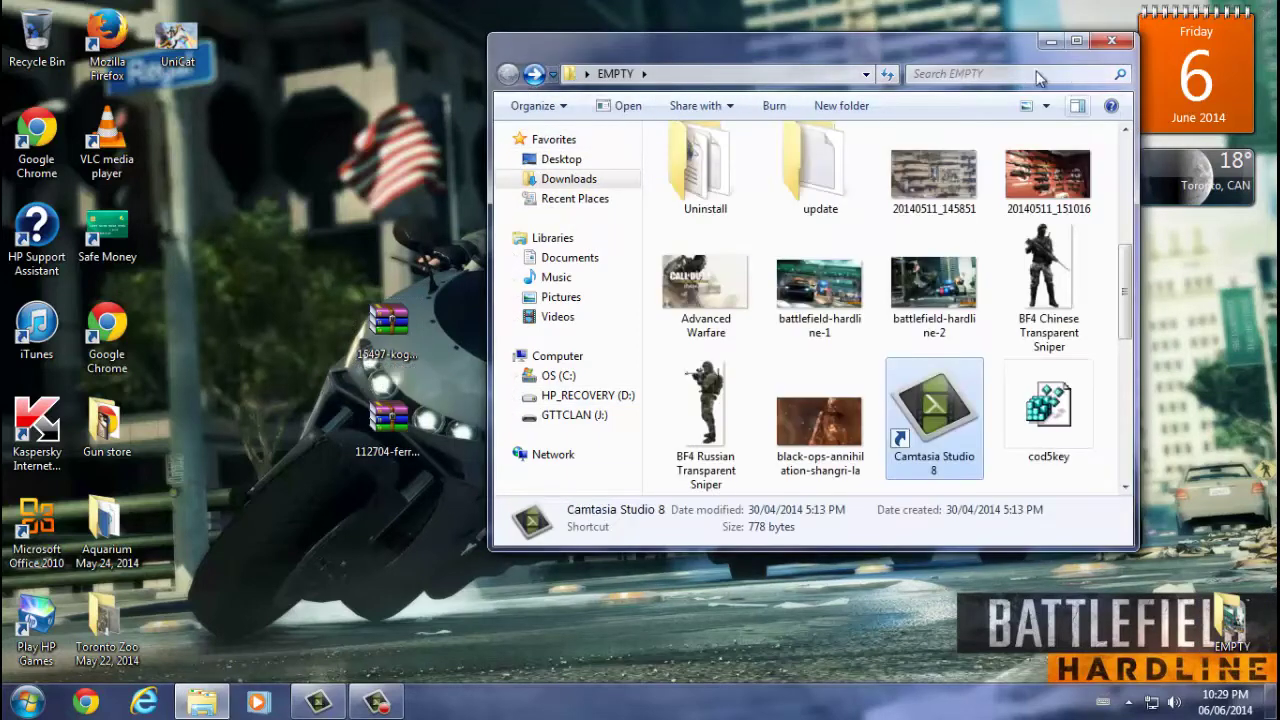
scroll(871, 243, up, 5)
double_click(1049, 340)
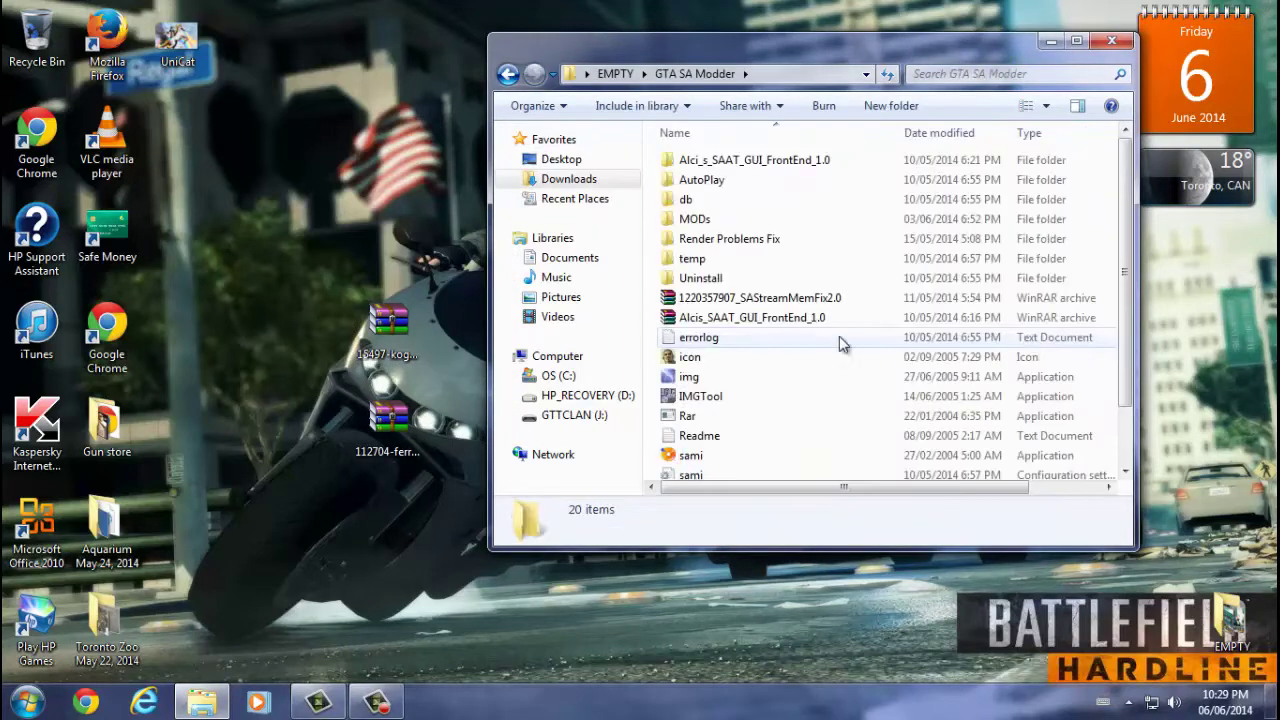
double_click(694, 218)
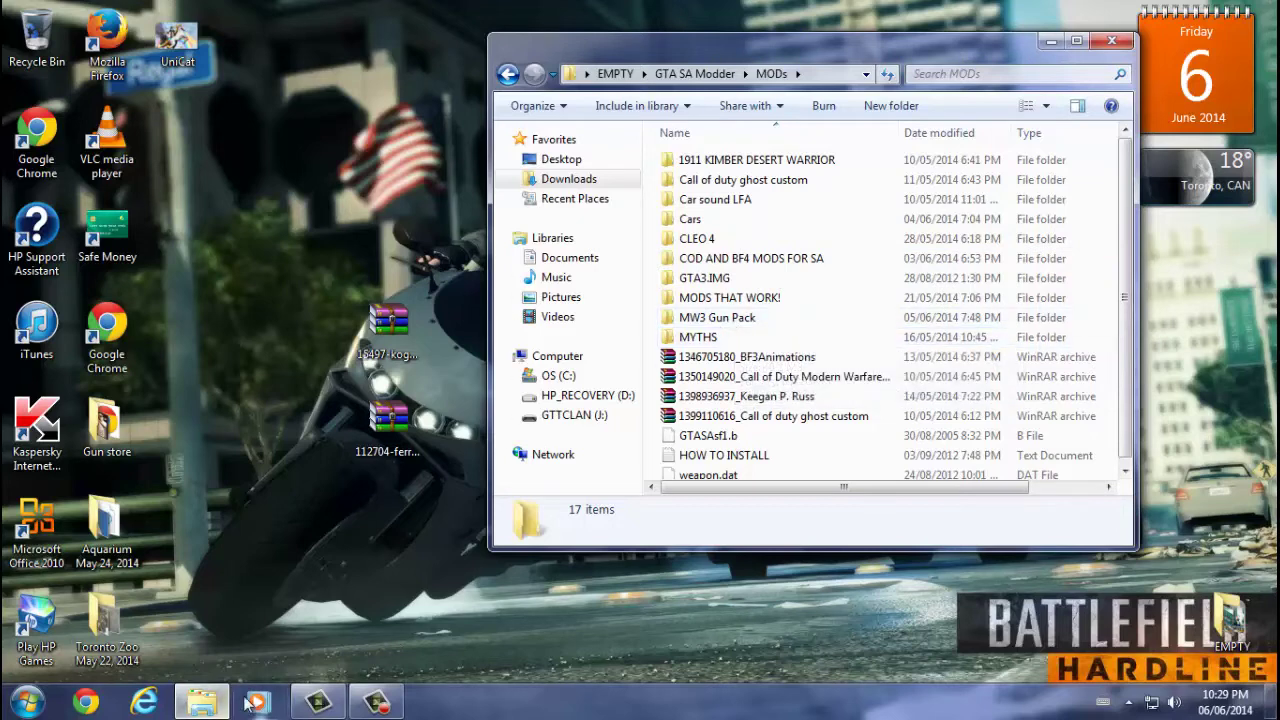
Move the 15497-kogti-hischnika archive into MW3 Gun Pack and the Ferrari archive into Cars, and open the MW3 Gun Pack folder.
drag(393, 365, 730, 318)
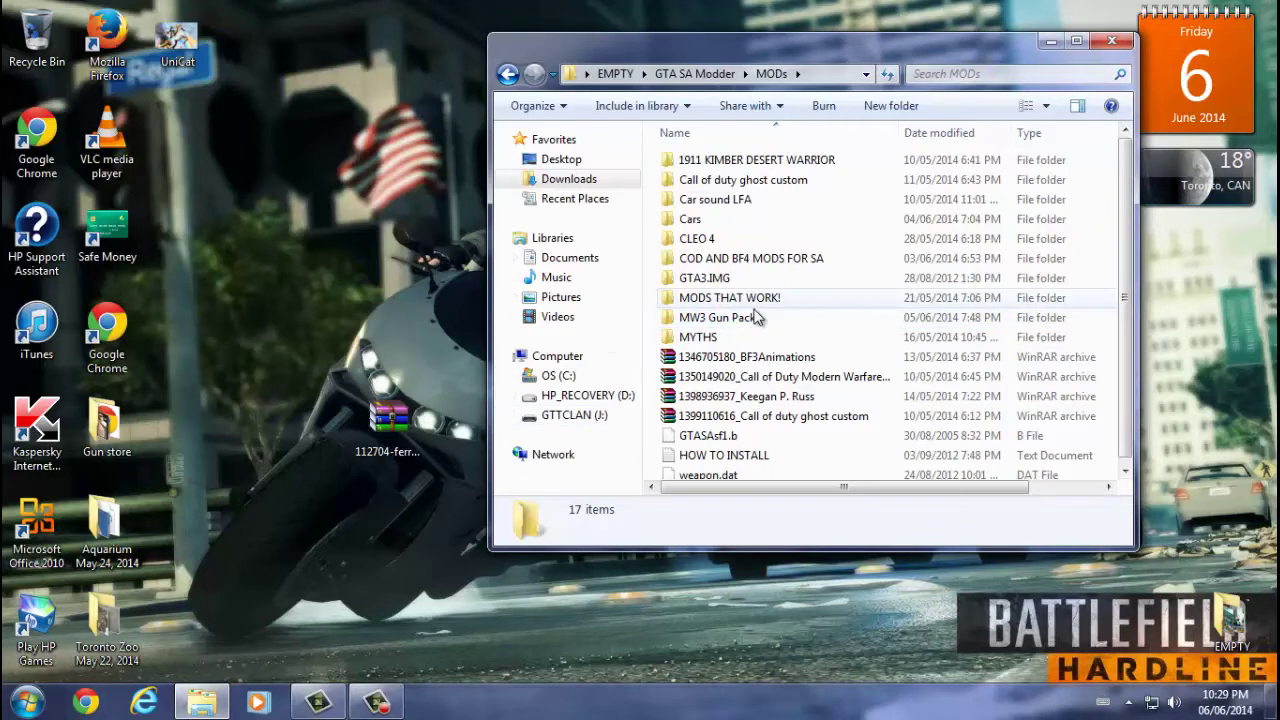
drag(399, 435, 700, 230)
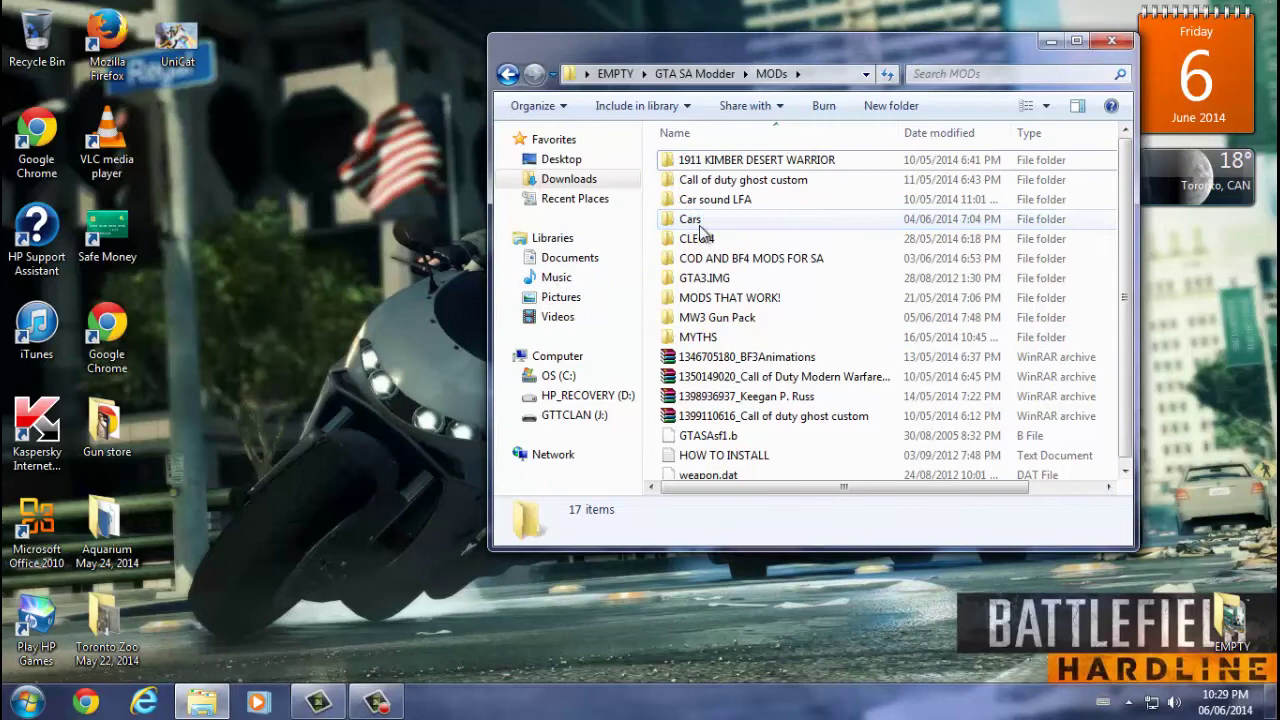
double_click(731, 319)
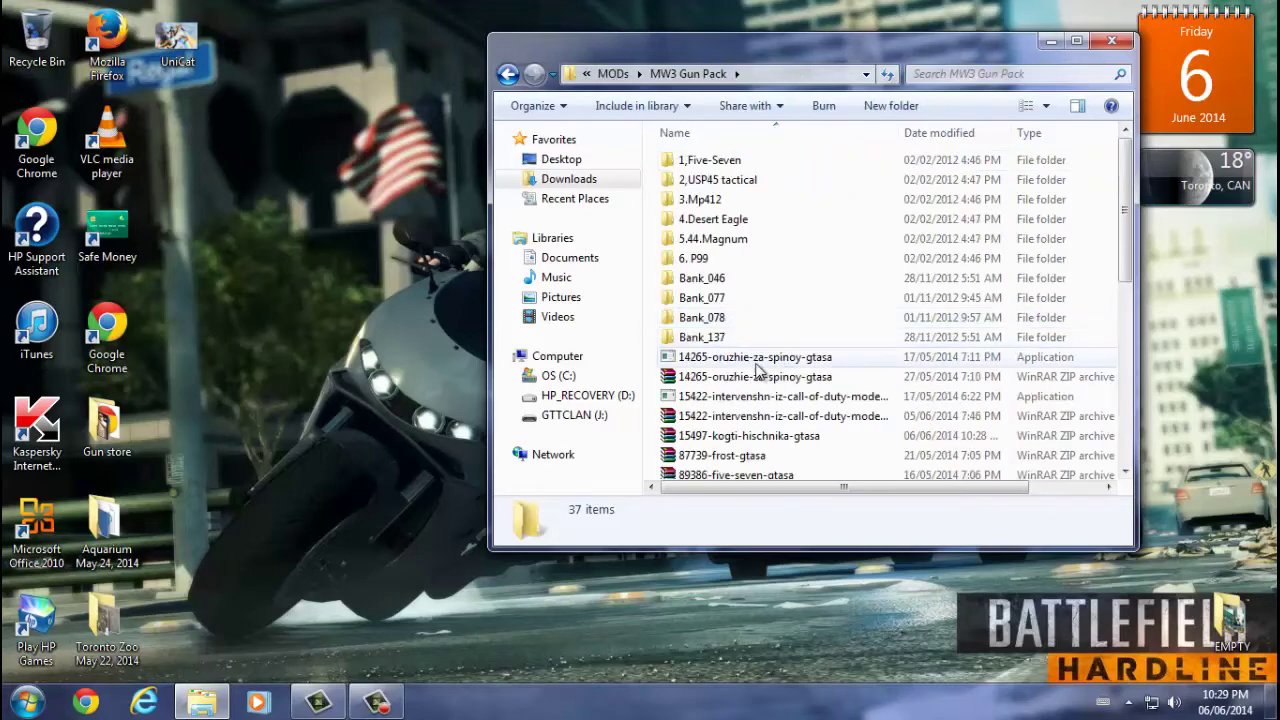
scroll(760, 390, down, 1)
right_click(737, 392)
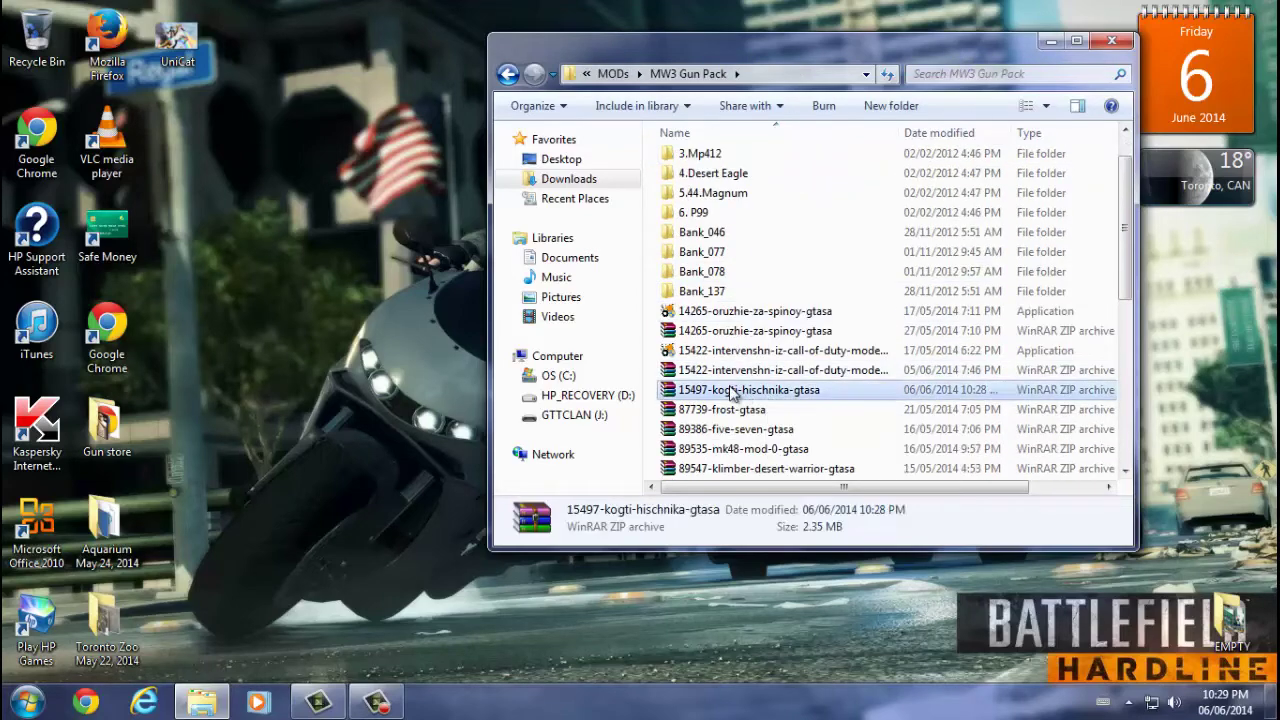
key(m)
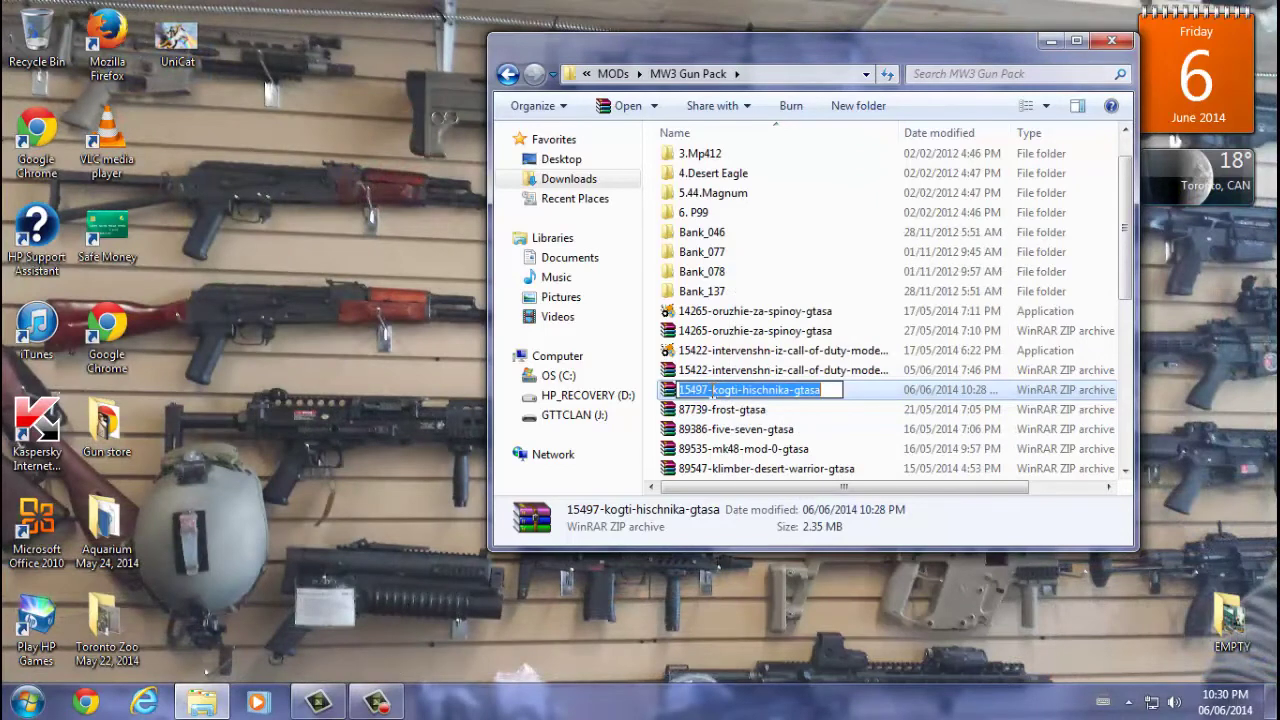
click(855, 391)
right_click(810, 392)
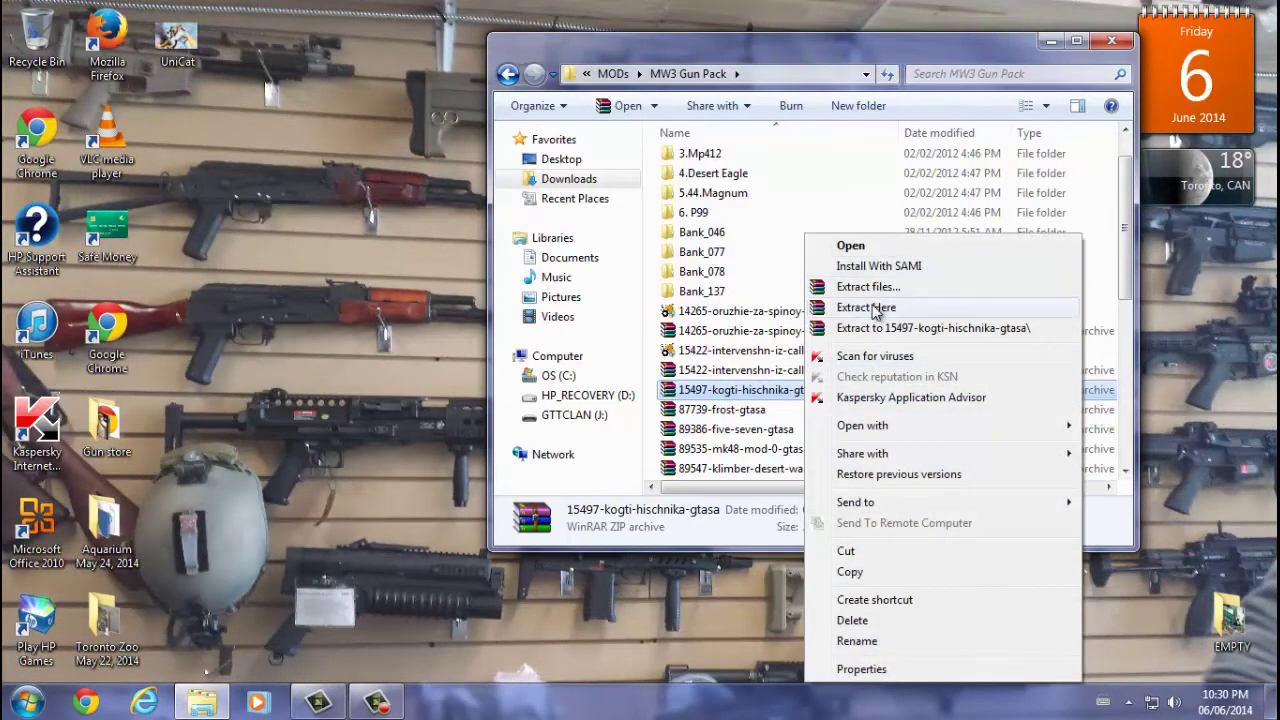
click(698, 395)
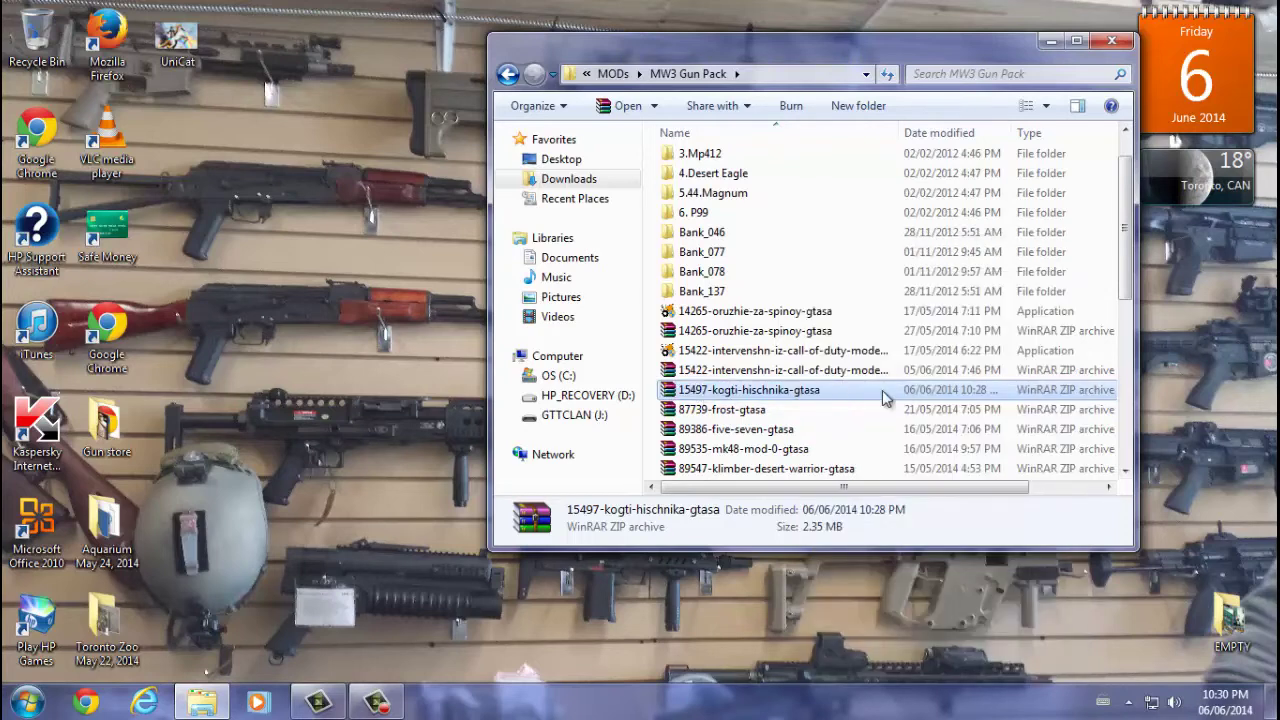
Extract the 15497-kogti-hischnika-gtasa archive into the current folder and launch the extracted installer application.
right_click(813, 392)
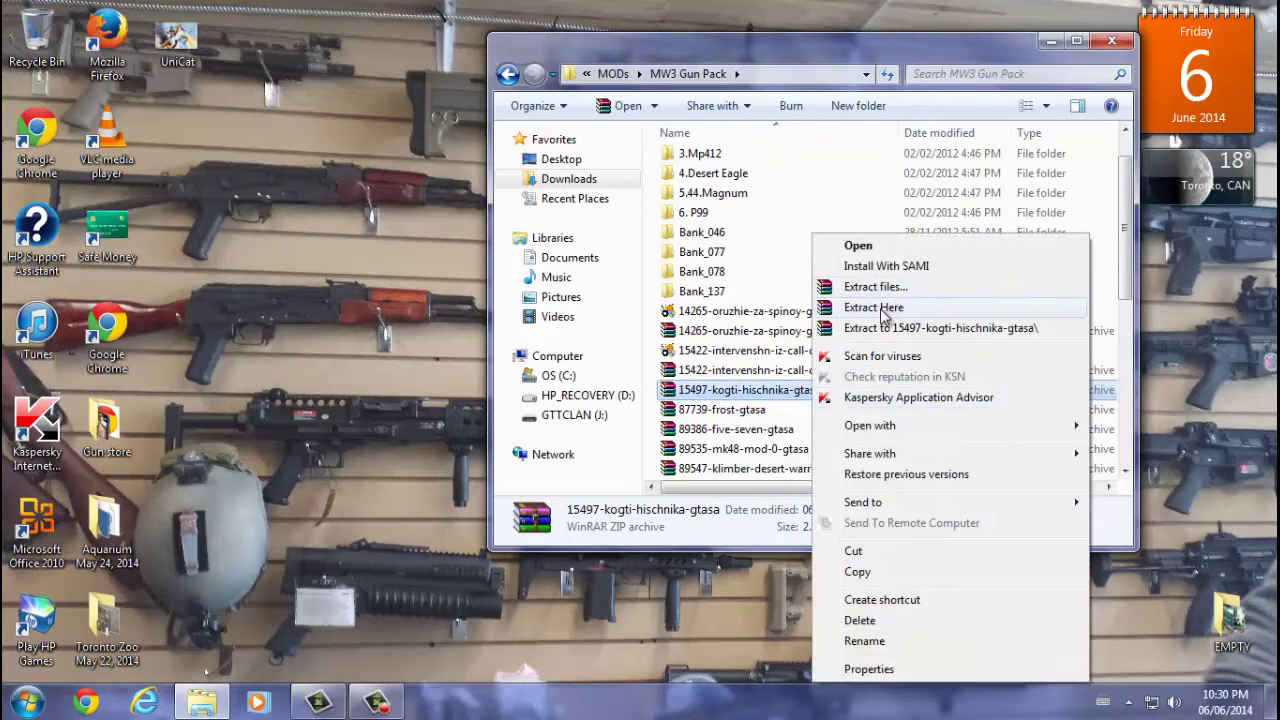
click(850, 307)
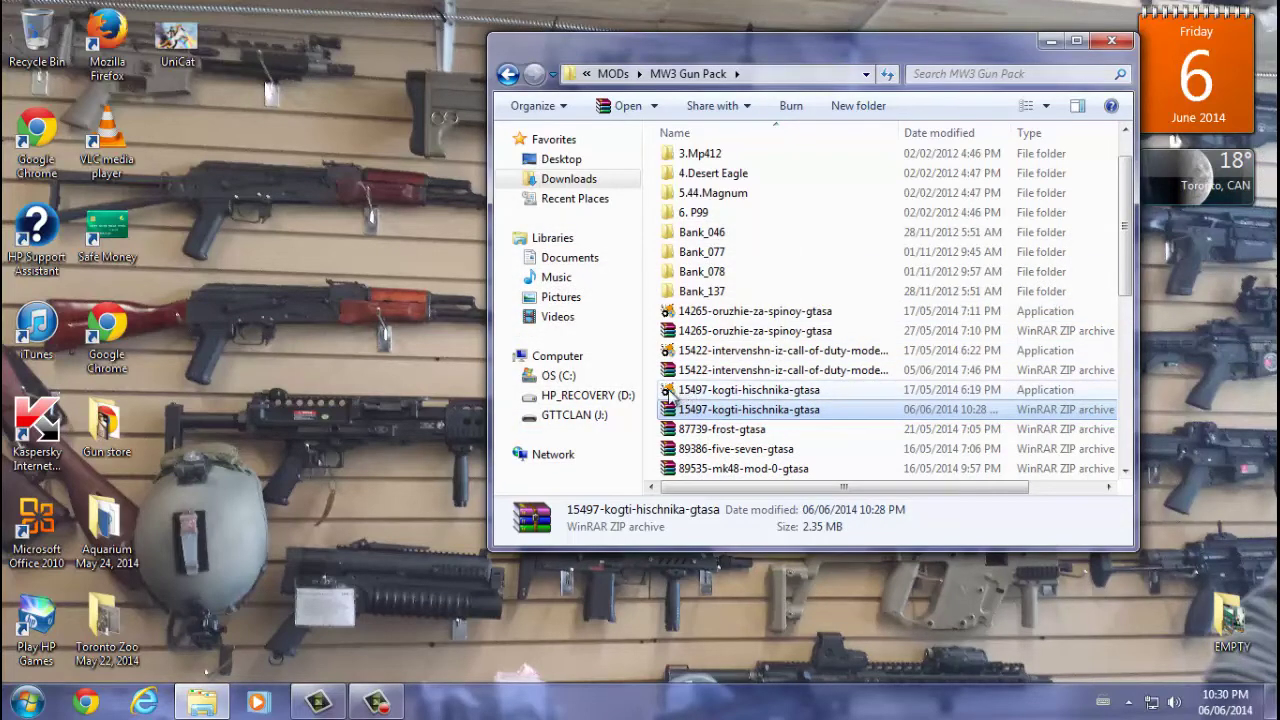
click(684, 397)
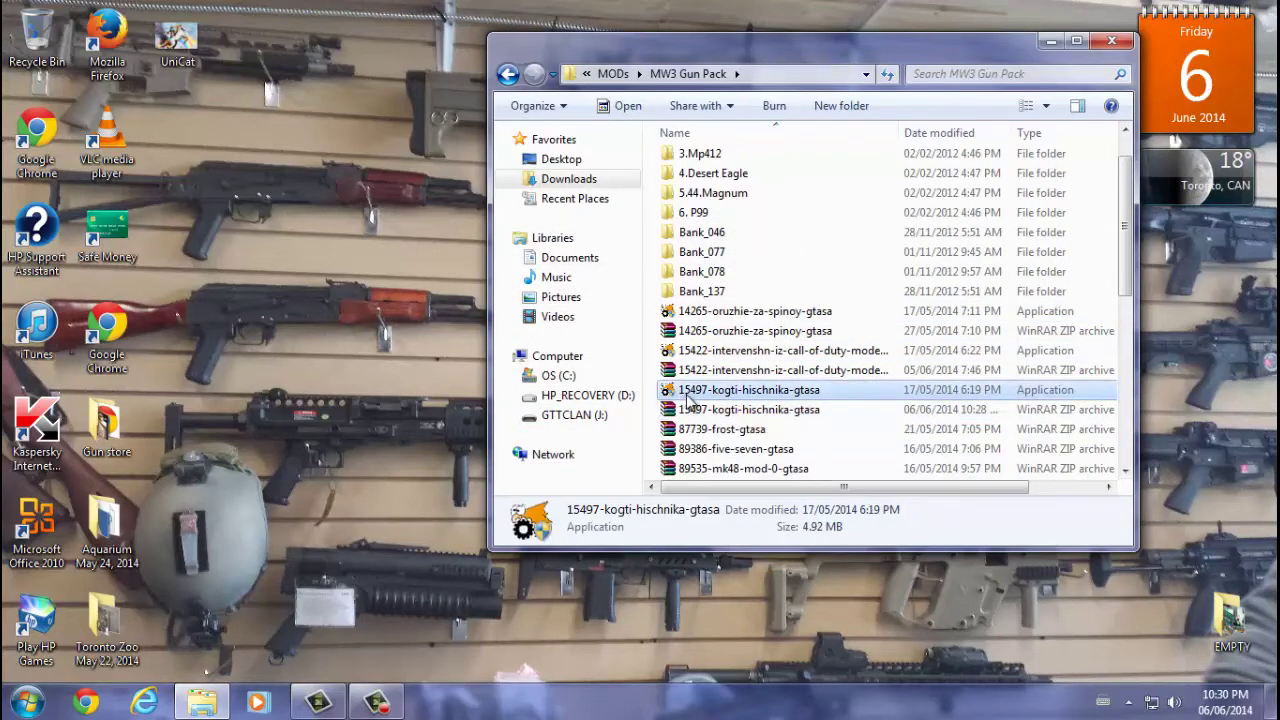
double_click(704, 394)
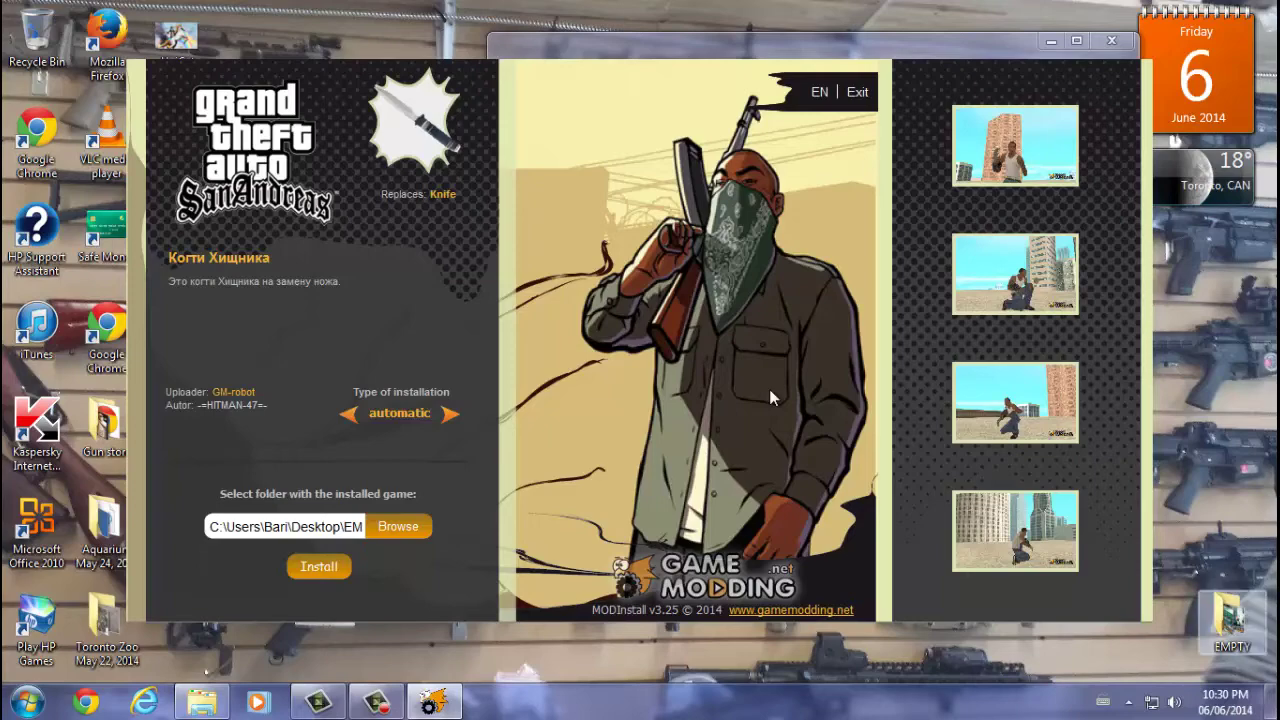
Locate the GTA San Andreas game folder from the SinglePlayer shortcut, look through its files, go back to EMPTY and close the window.
scroll(987, 381, down, 8)
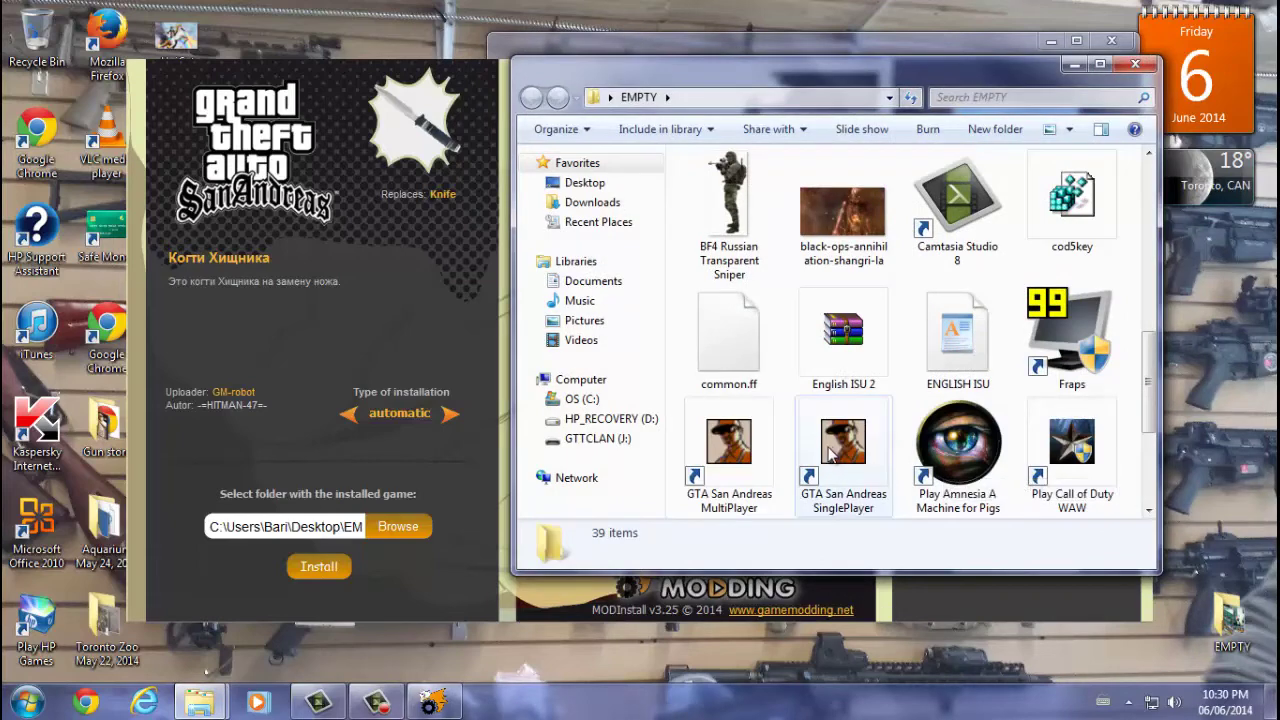
right_click(829, 458)
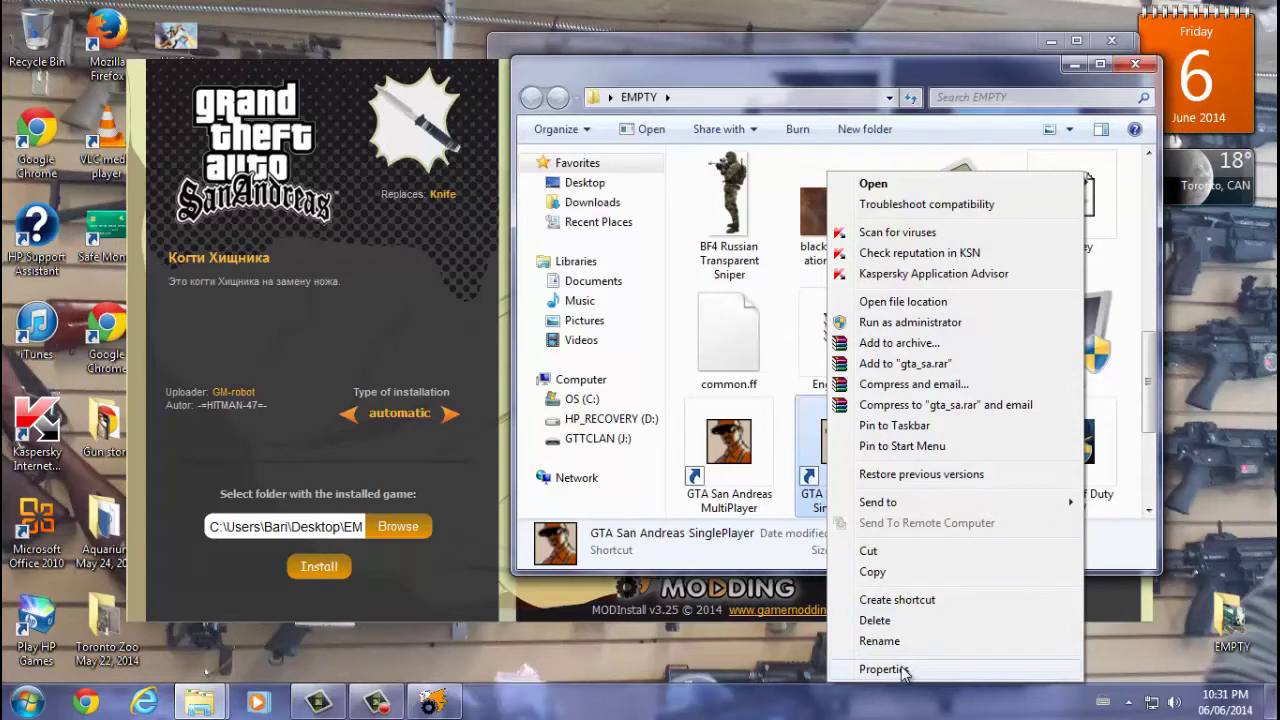
click(905, 302)
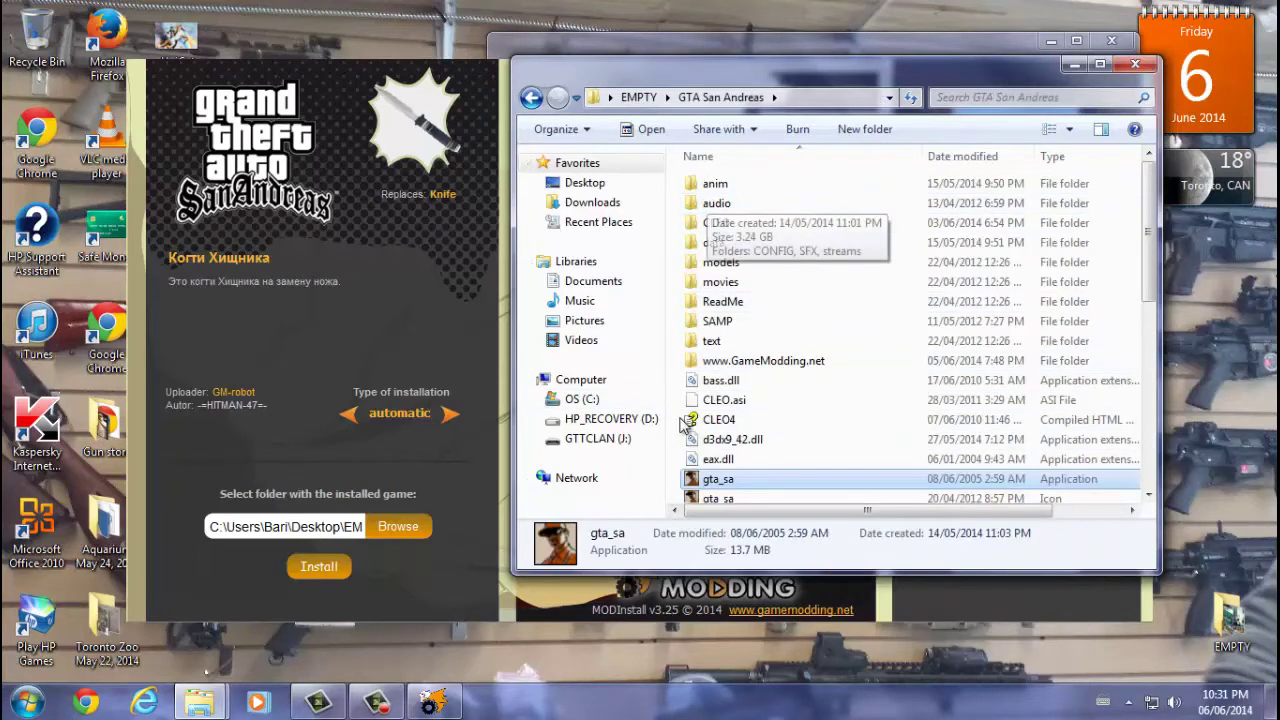
scroll(712, 456, down, 5)
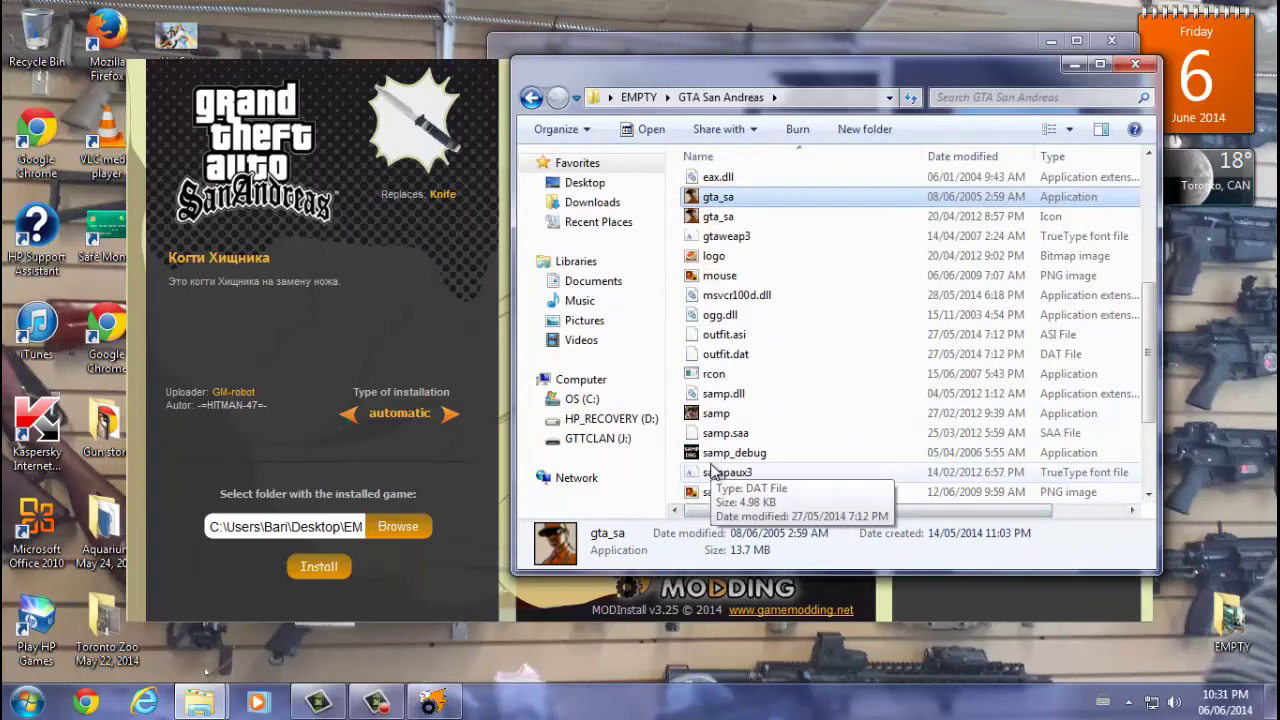
scroll(712, 458, up, 5)
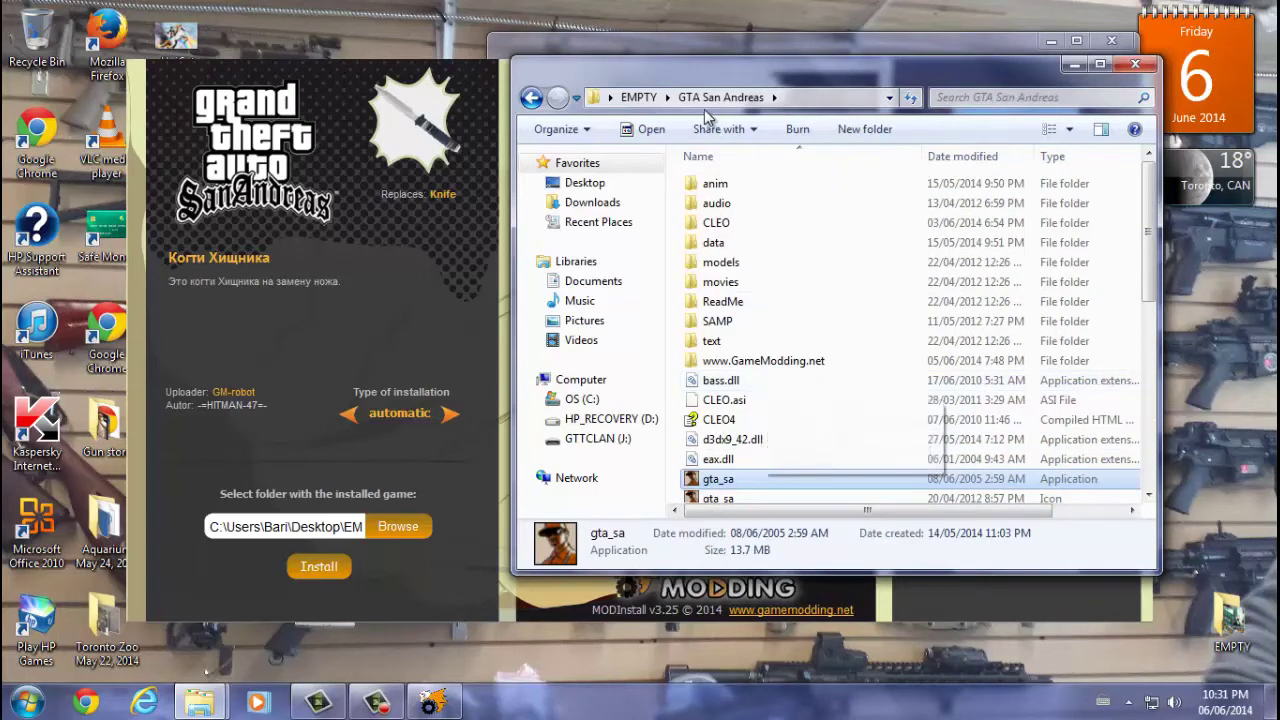
click(639, 97)
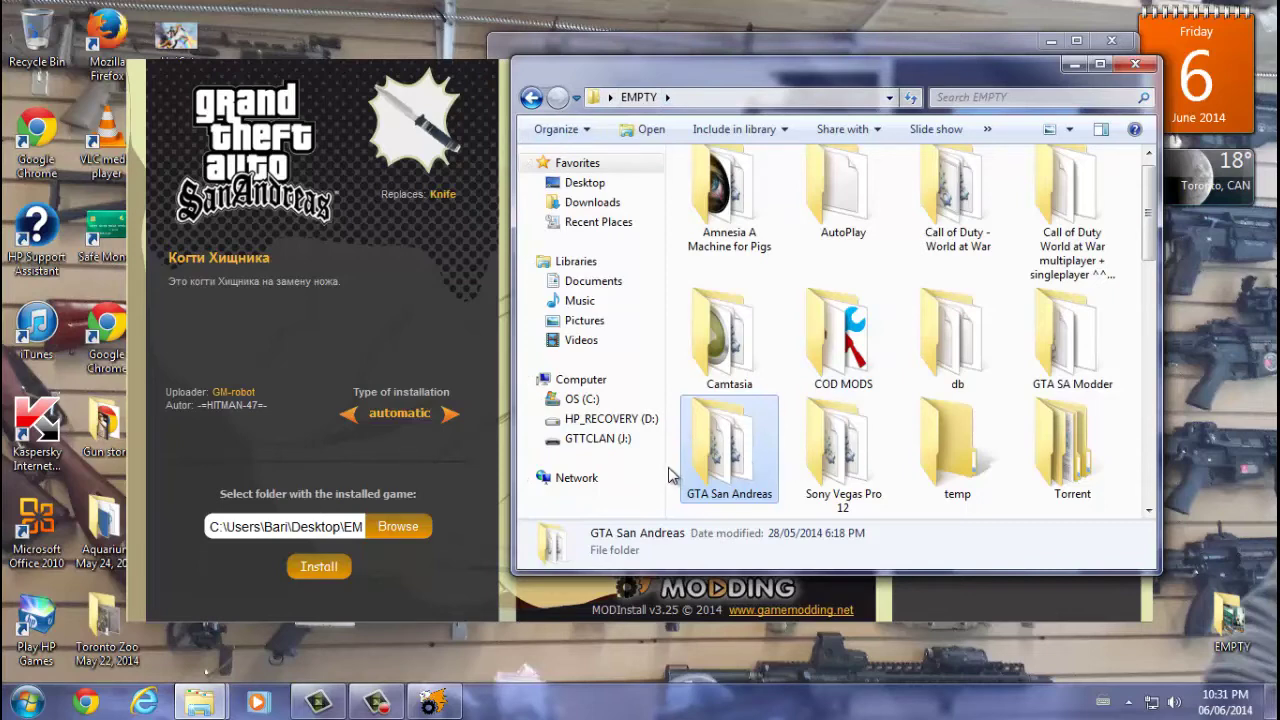
click(1136, 68)
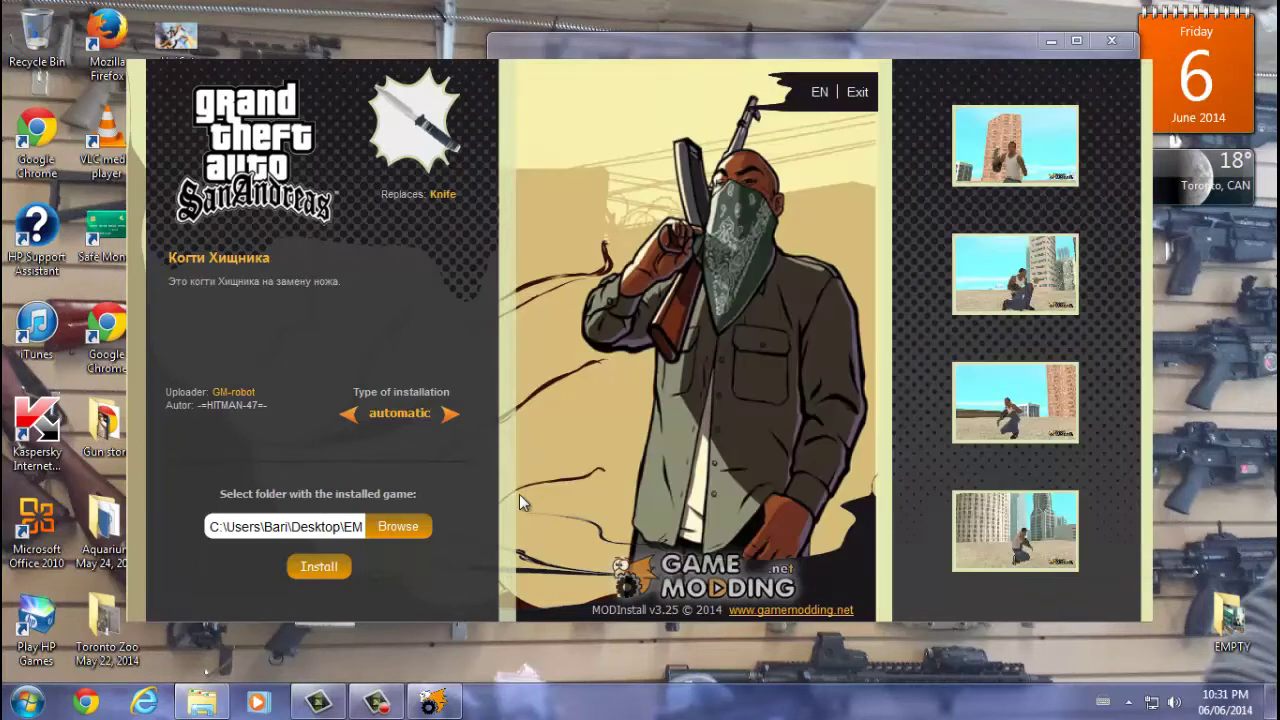
Install the Когти Хищника knife mod with automatic installation, finish the installer and return to the MODs folder.
click(313, 568)
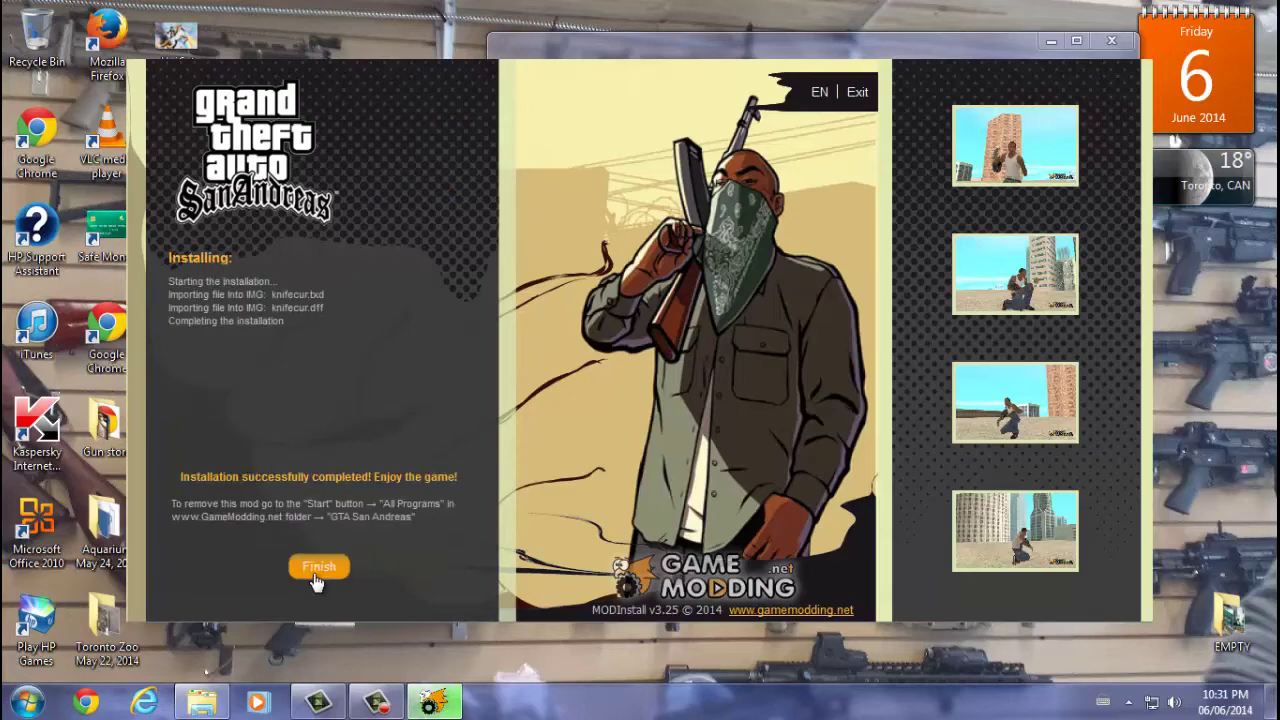
click(314, 574)
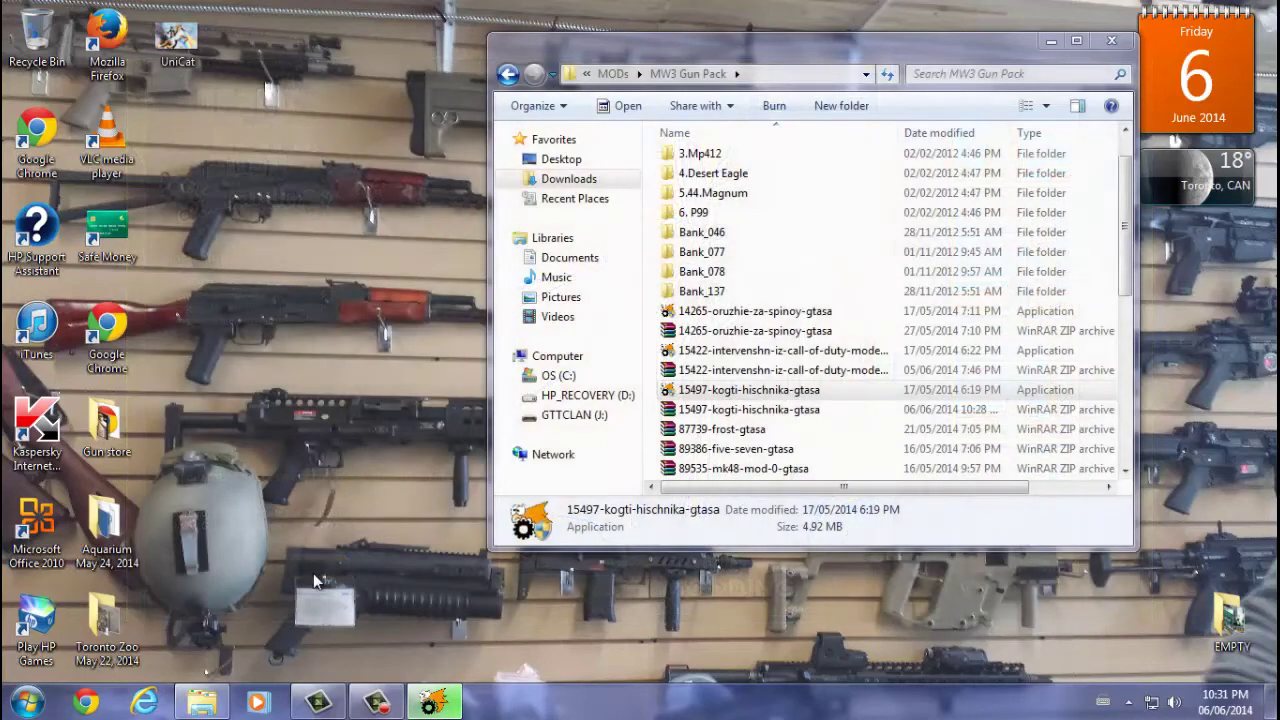
click(512, 74)
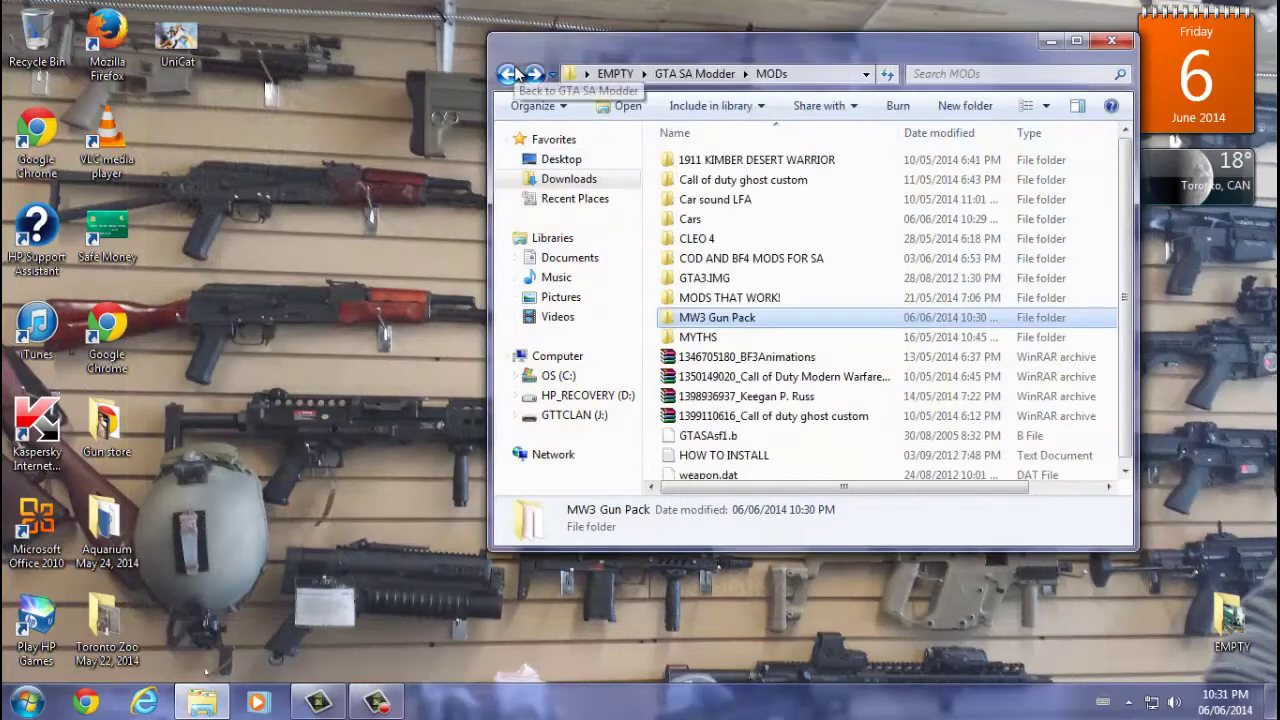
Open the Cars folder and locate the 112704-ferrari-512tr-gtasa archive.
double_click(697, 221)
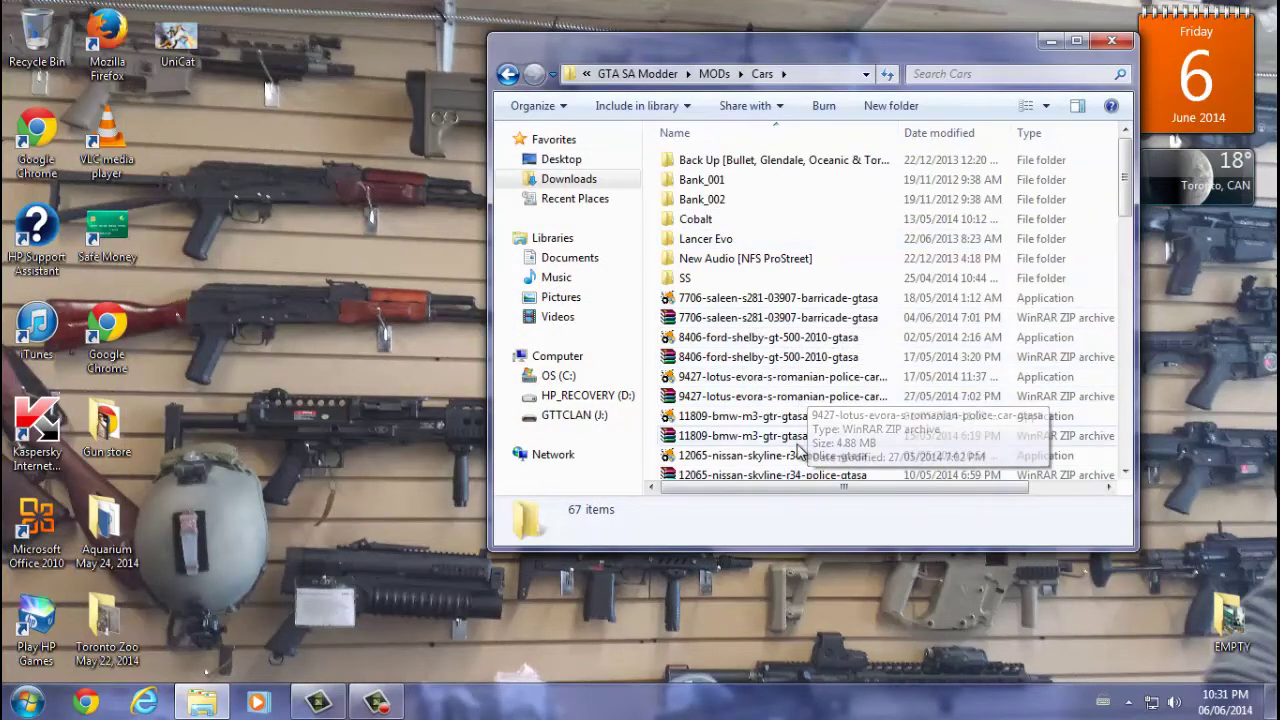
scroll(790, 465, down, 1)
scroll(790, 465, down, 1)
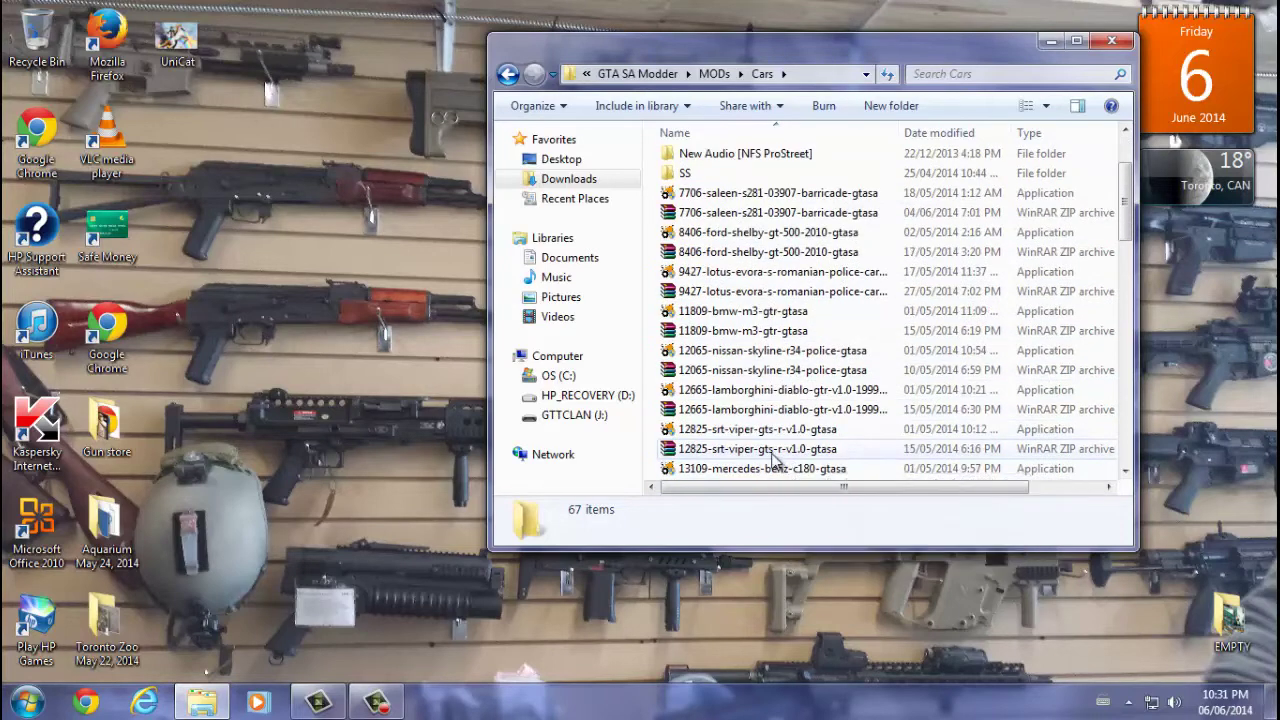
scroll(775, 458, down, 1)
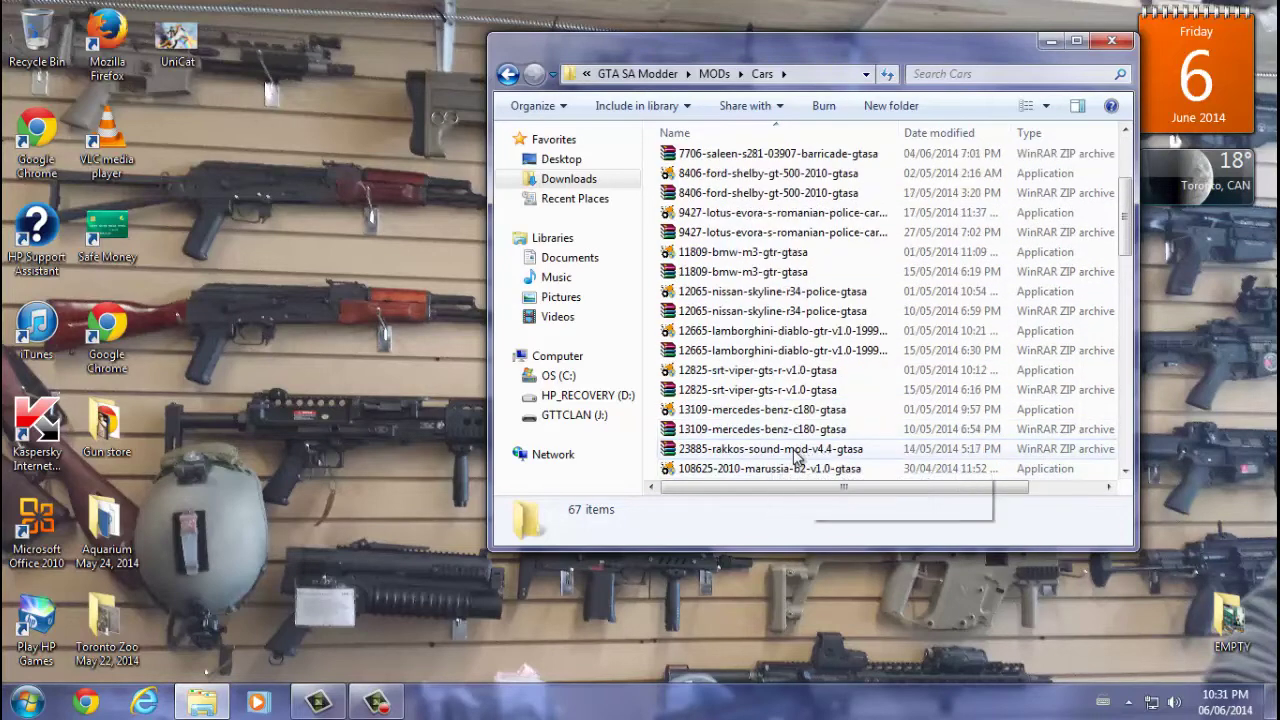
scroll(785, 472, down, 3)
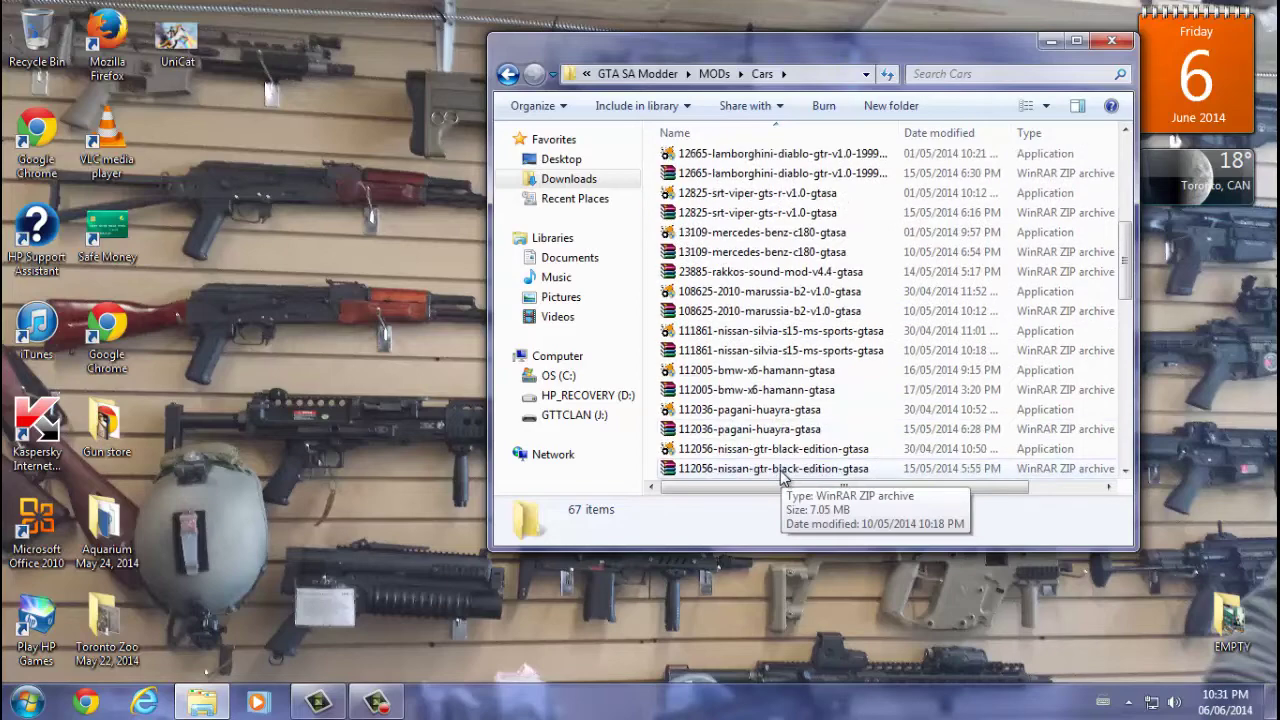
scroll(790, 440, down, 4)
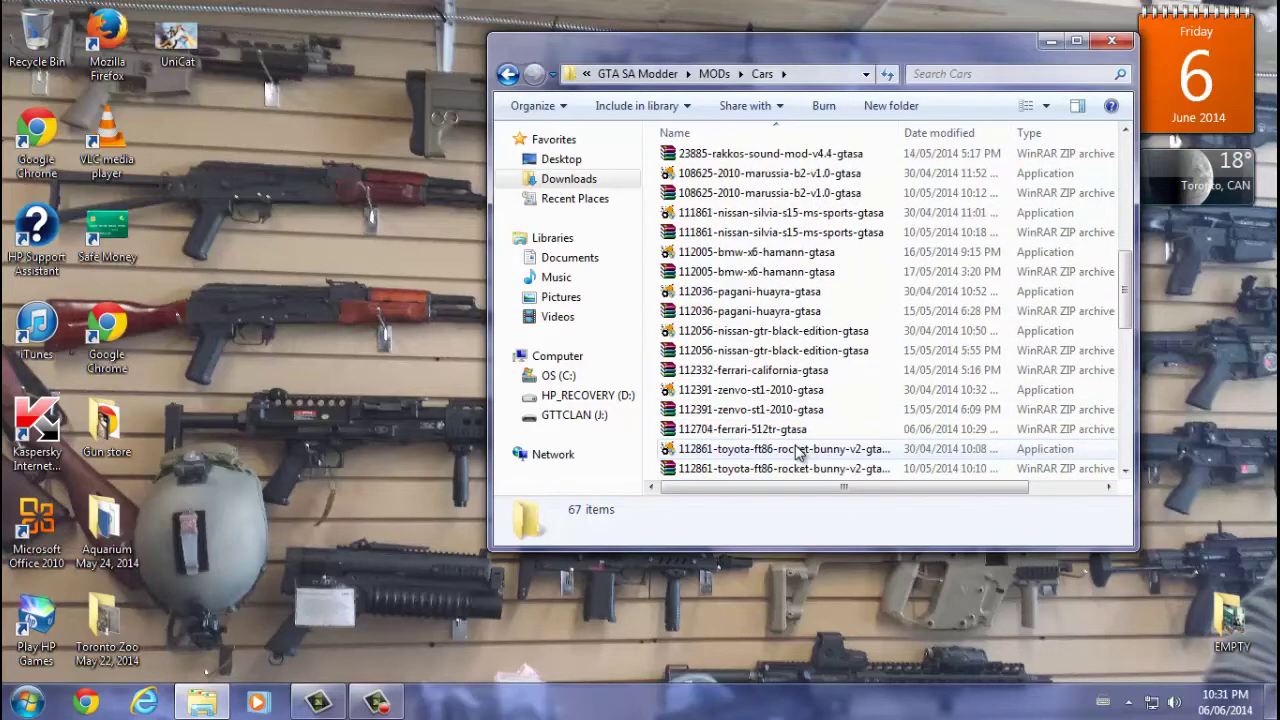
scroll(800, 455, down, 3)
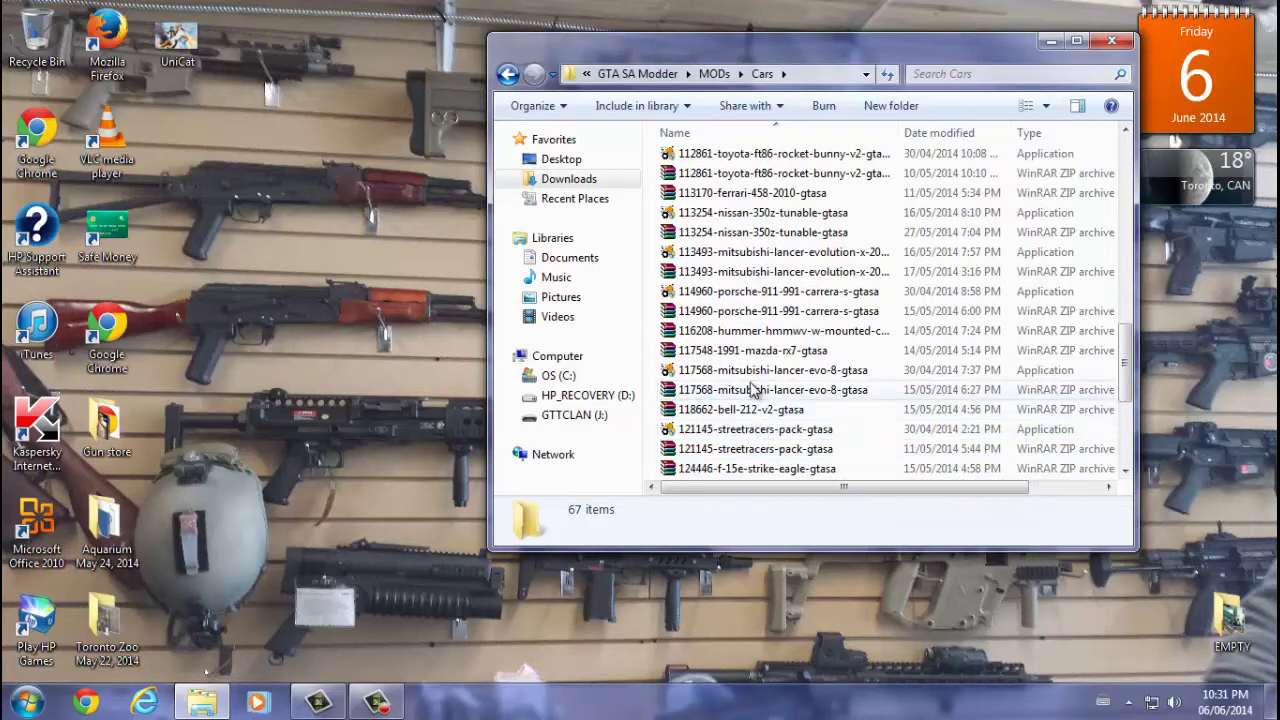
scroll(785, 455, down, 1)
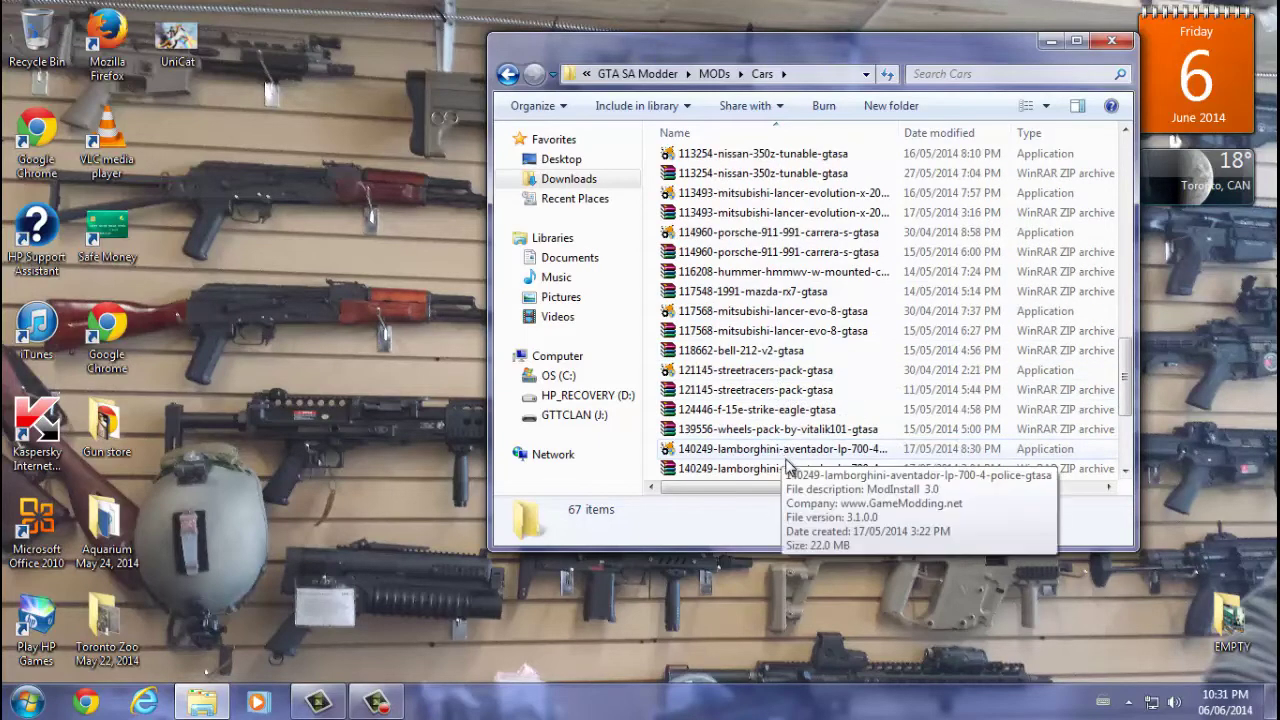
scroll(790, 465, down, 2)
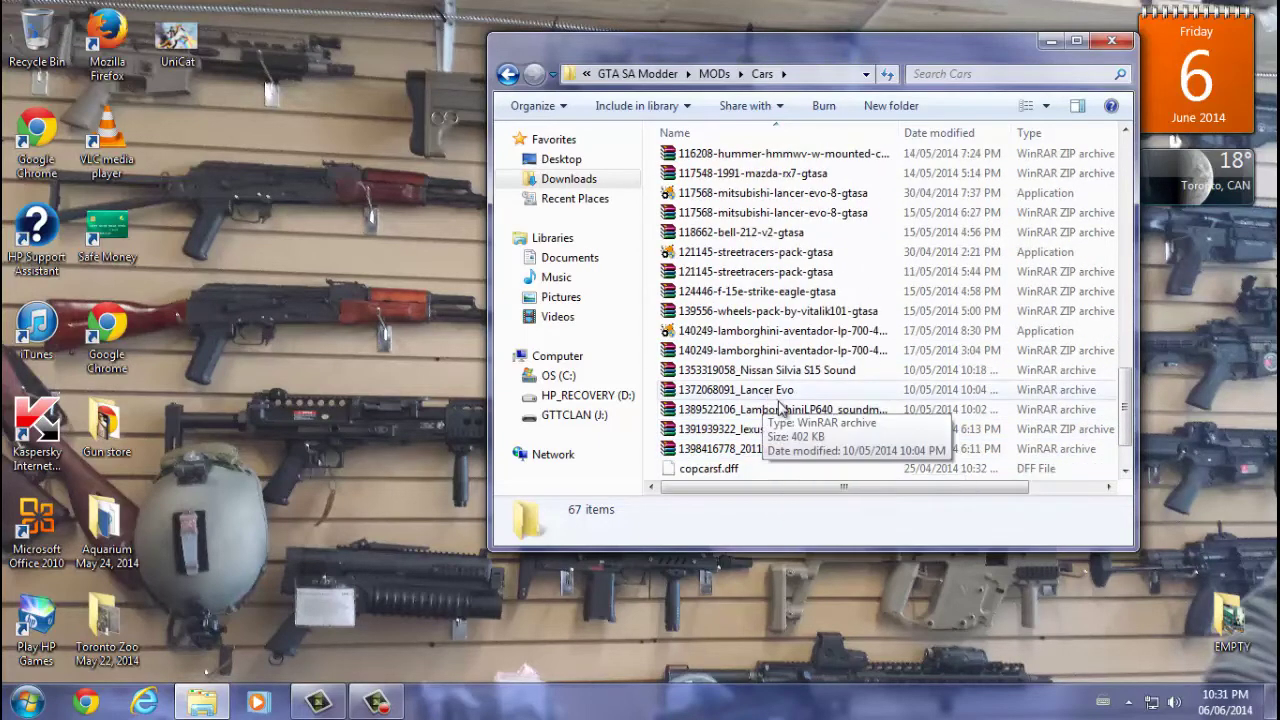
scroll(785, 410, up, 4)
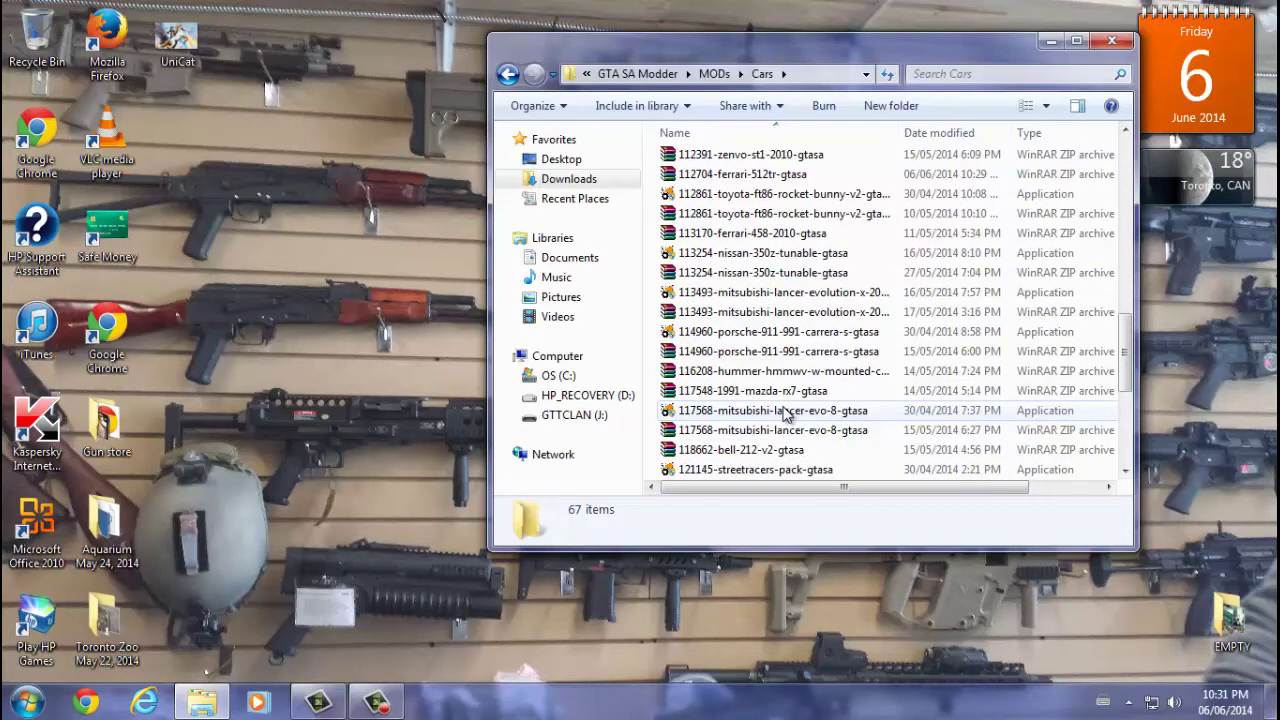
scroll(785, 415, up, 1)
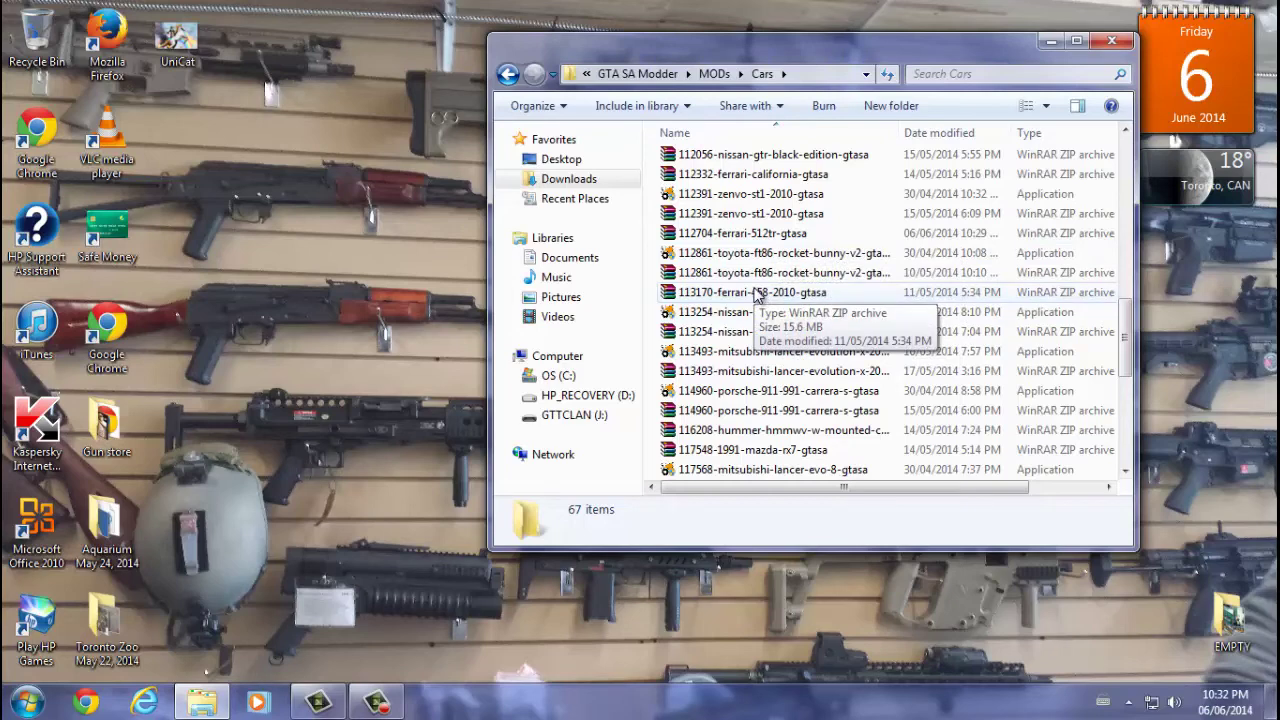
Extract the 112704-ferrari-512tr-gtasa archive directly into the Cars folder.
right_click(688, 236)
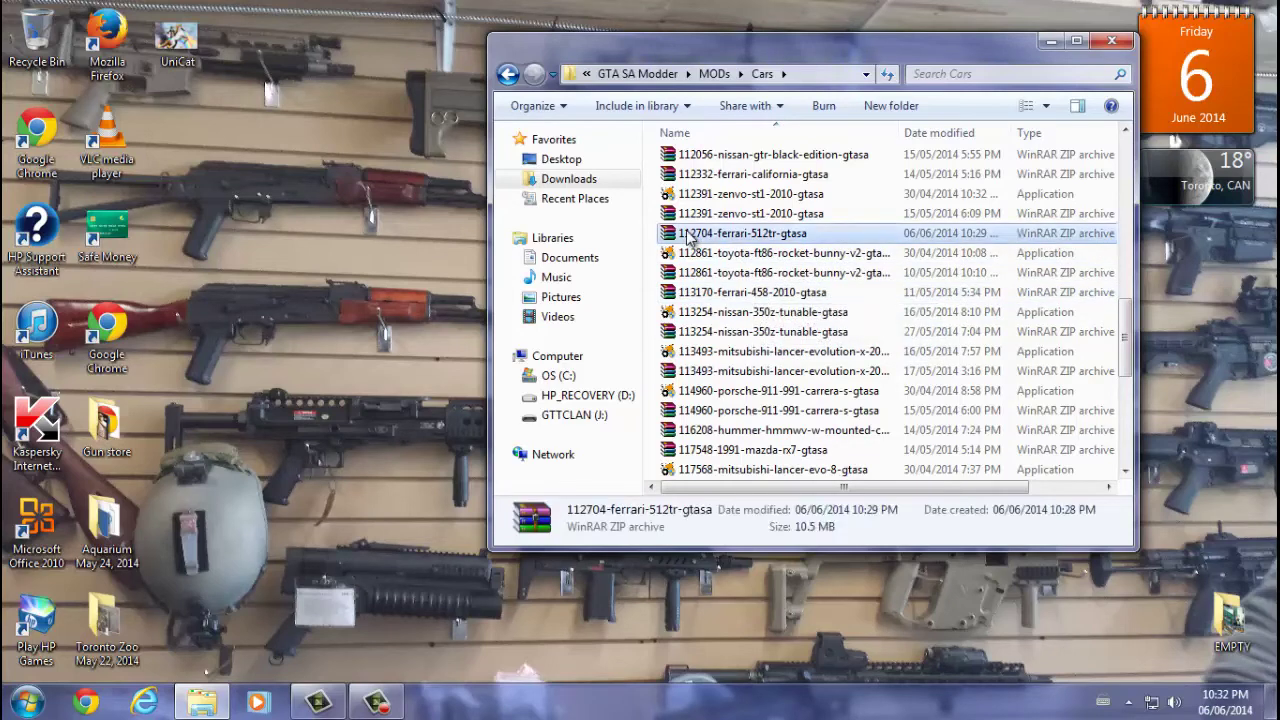
click(815, 175)
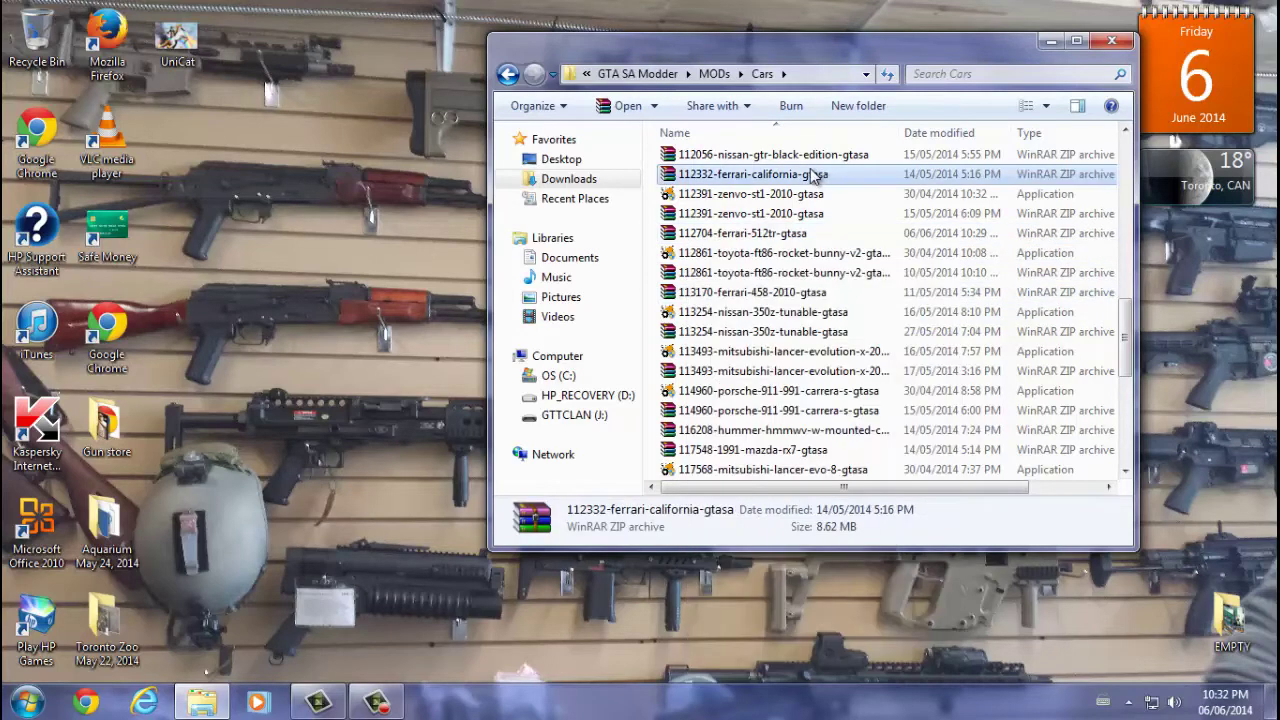
click(763, 290)
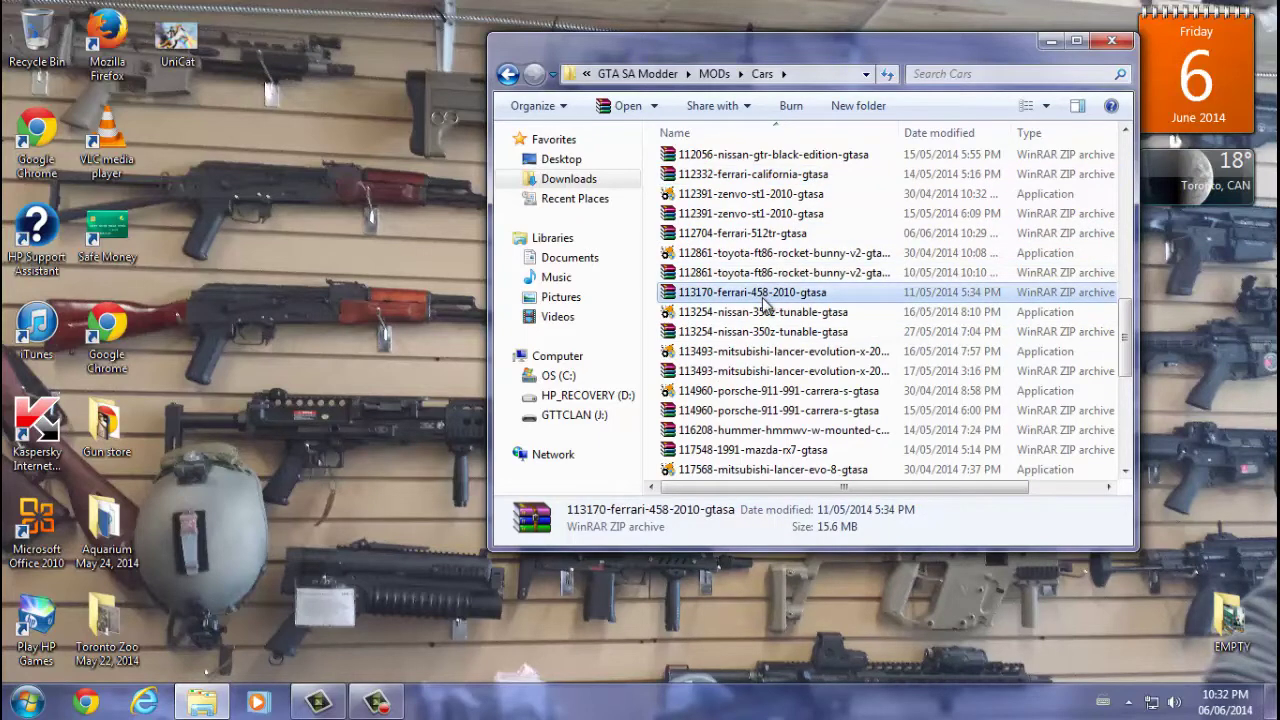
right_click(757, 233)
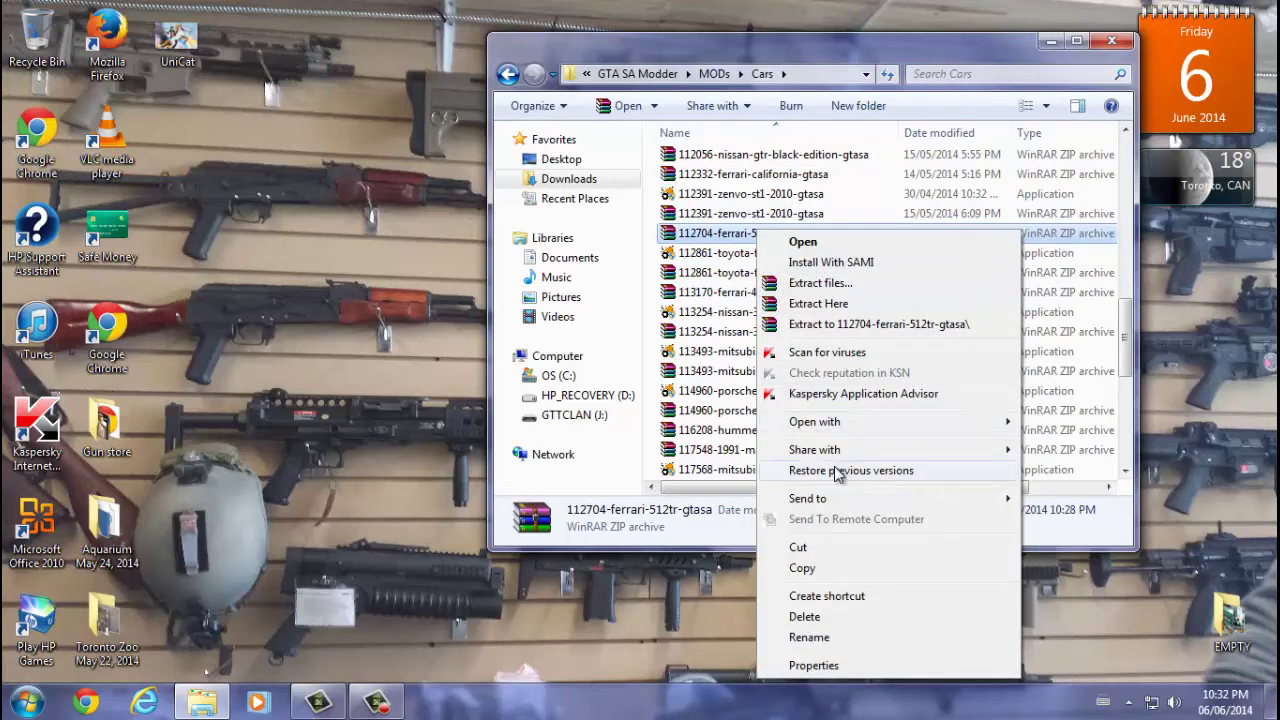
click(818, 303)
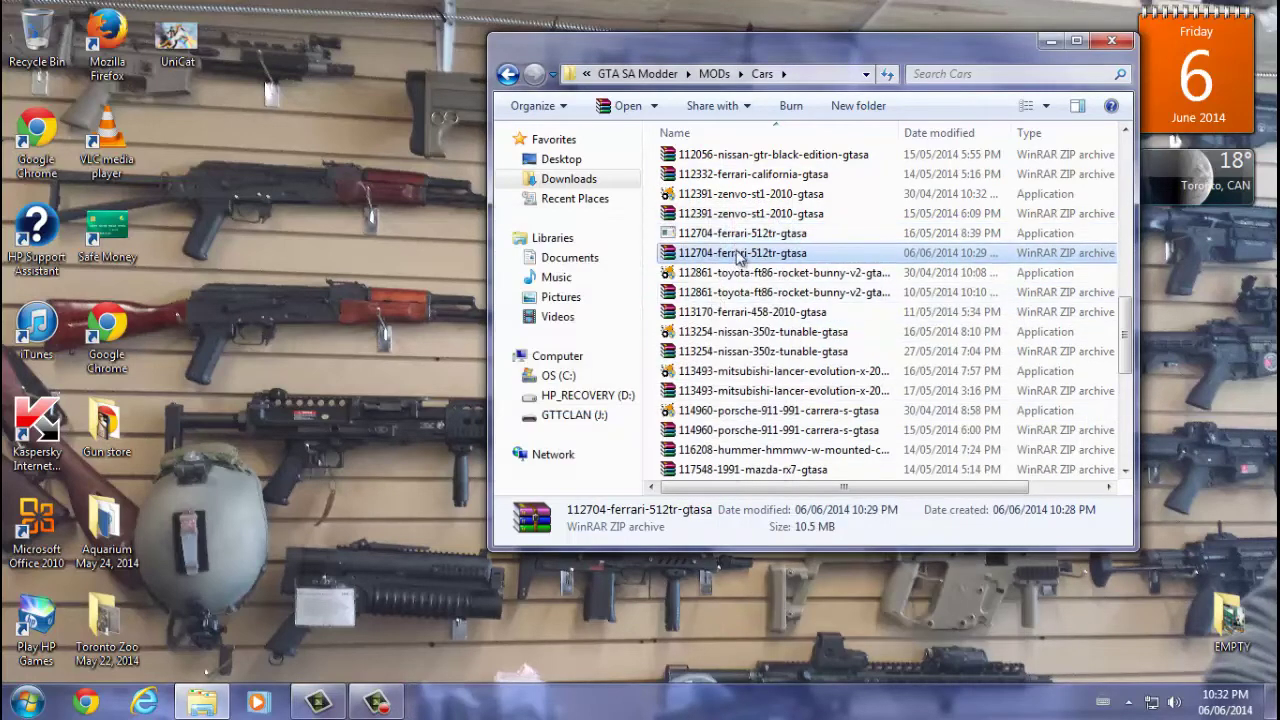
Launch the extracted 112704-ferrari-512tr-gtasa application, install the Ferrari 512TR over the ZR-350 with automatic installation, and close the Cars window.
click(743, 234)
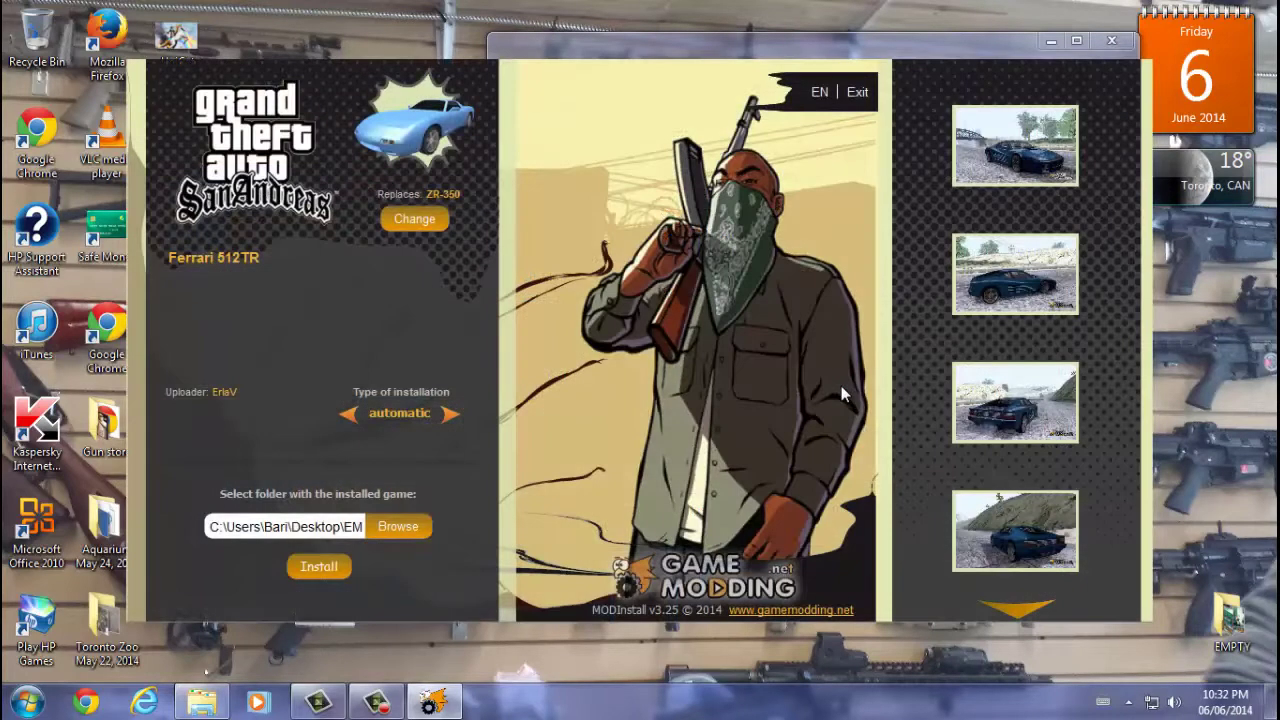
key(Return)
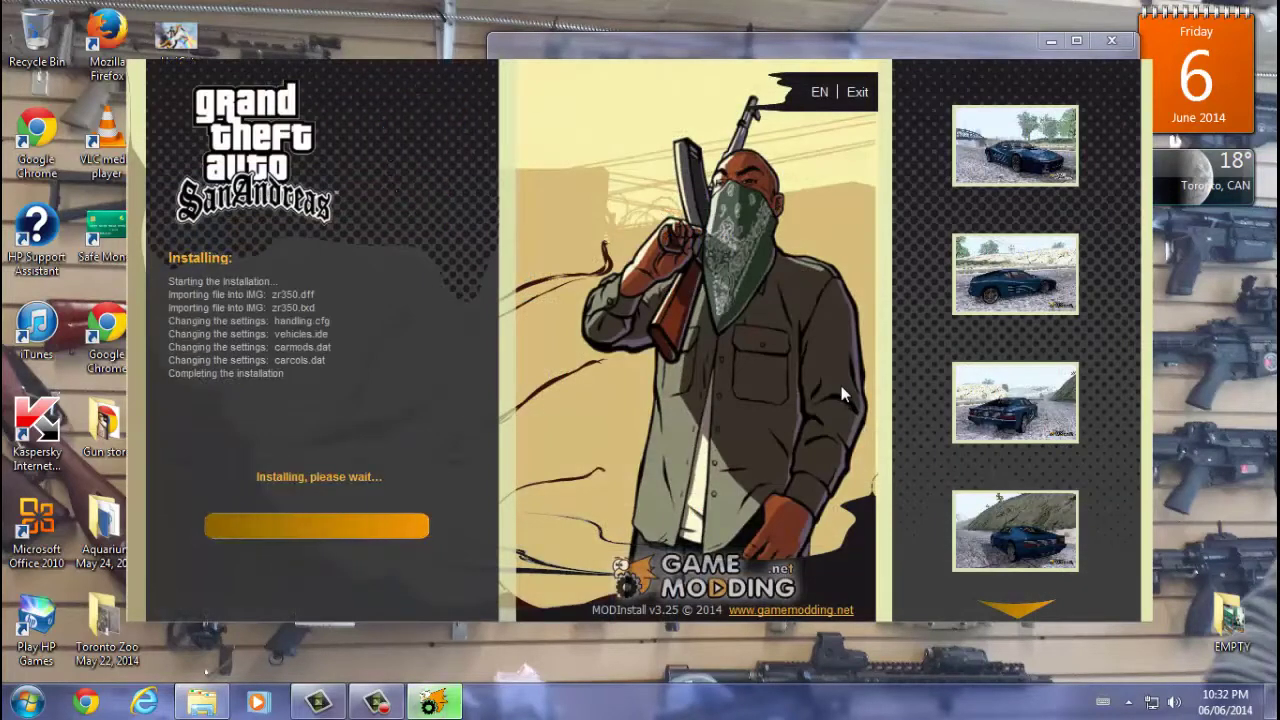
key(Return)
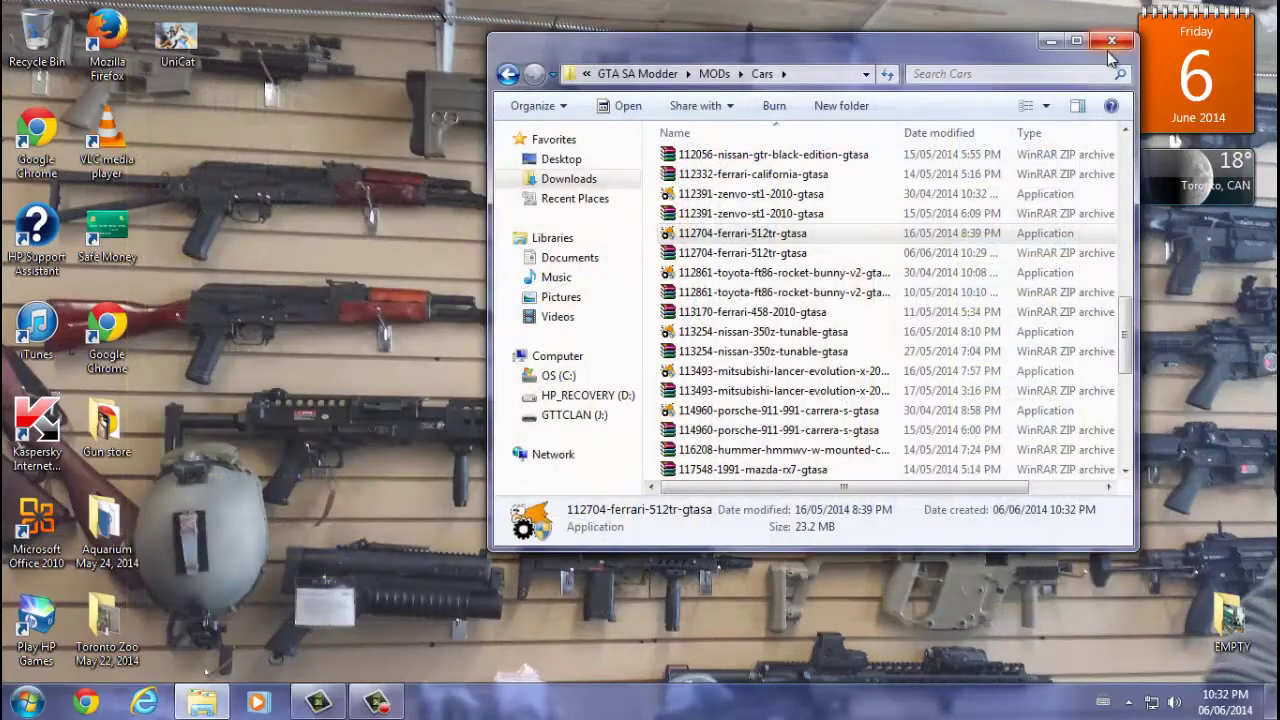
click(1106, 50)
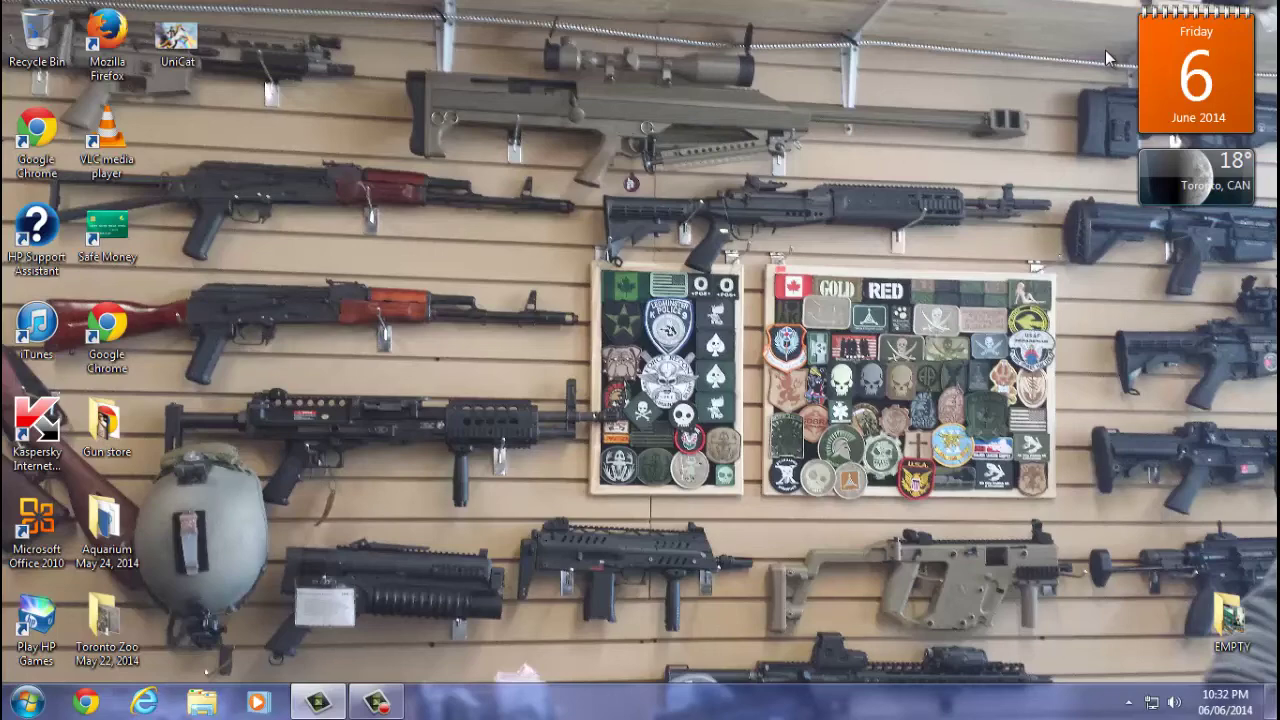
Open the EMPTY folder from the desktop, bring the GTA San Andreas folder into view and stop the screen recording.
double_click(1230, 618)
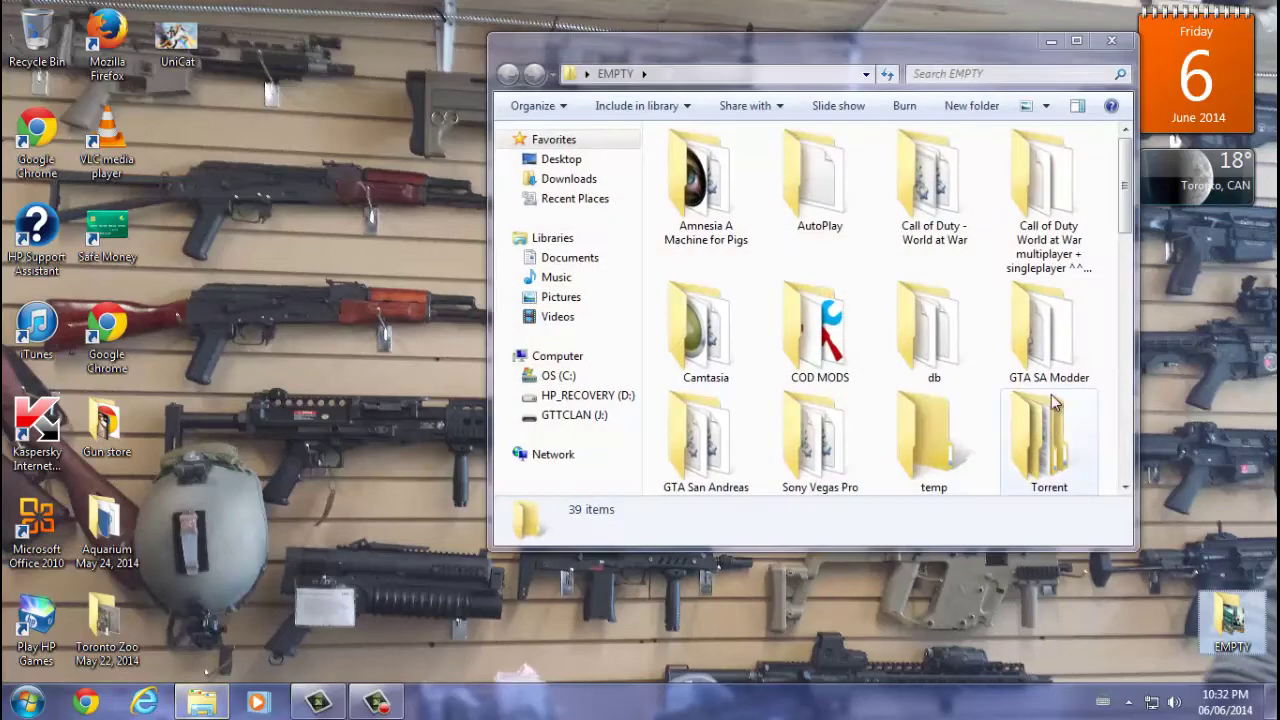
scroll(1130, 365, down, 3)
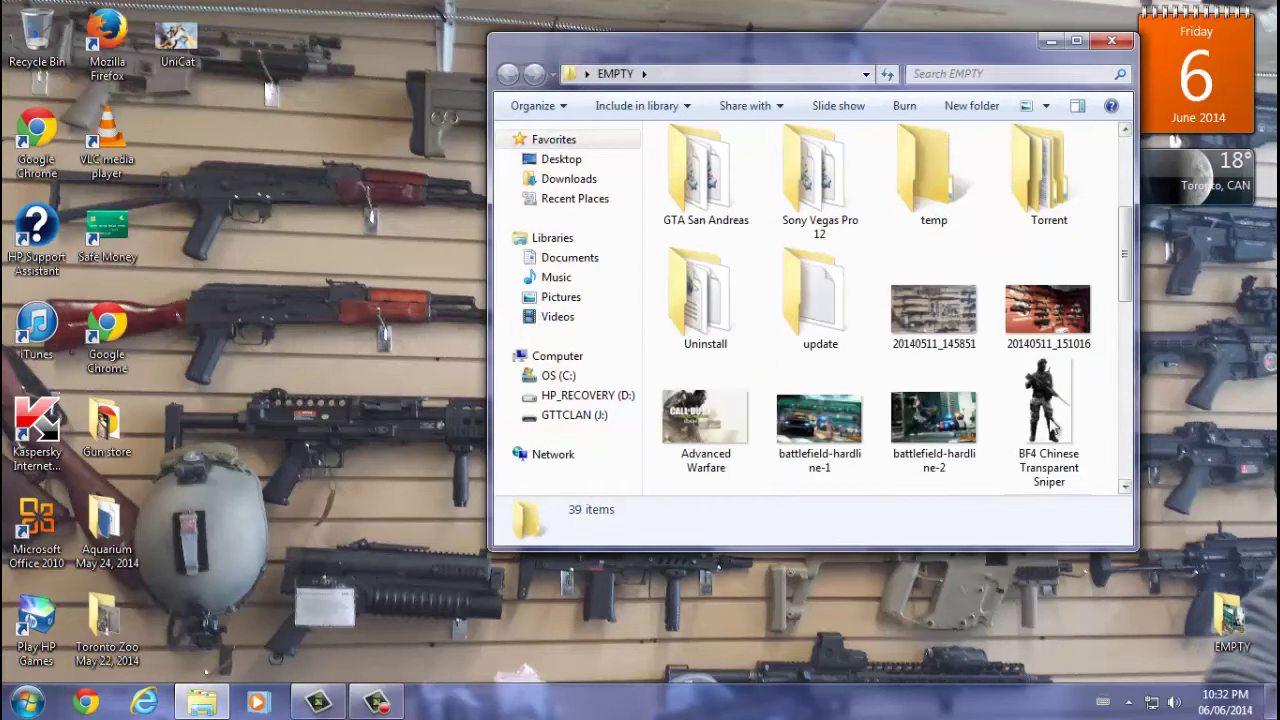
click(316, 704)
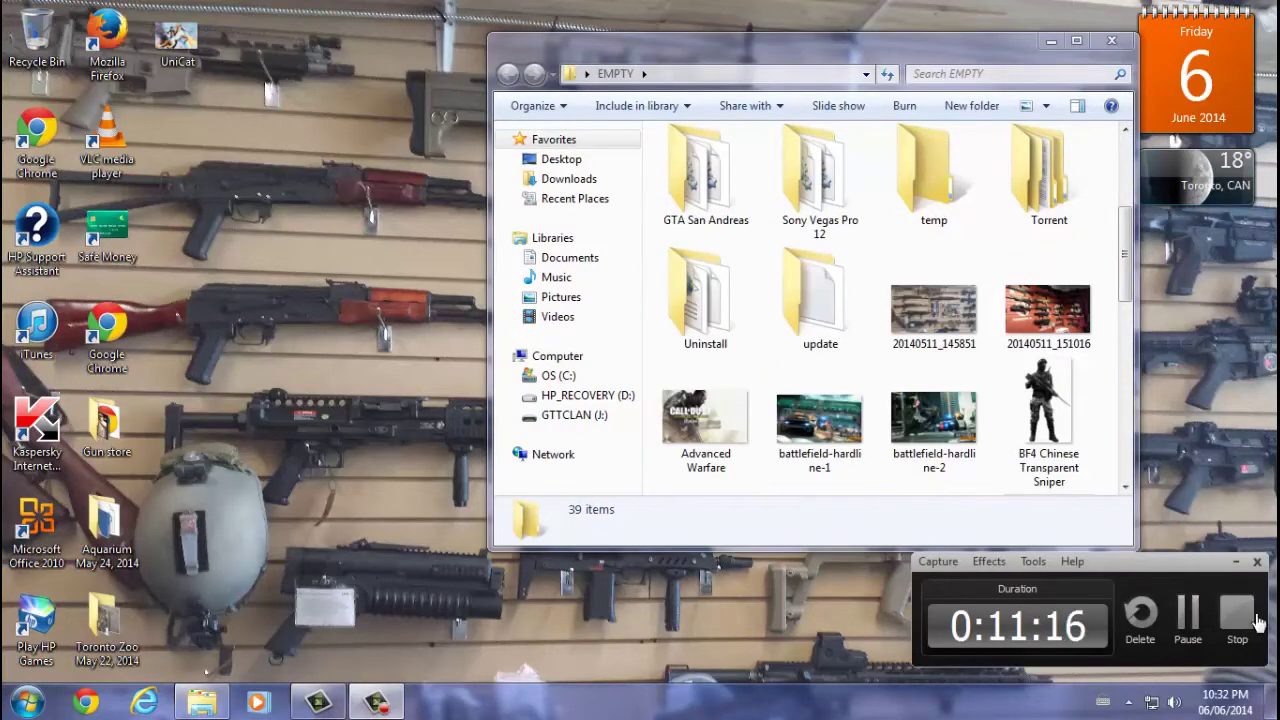
click(1256, 620)
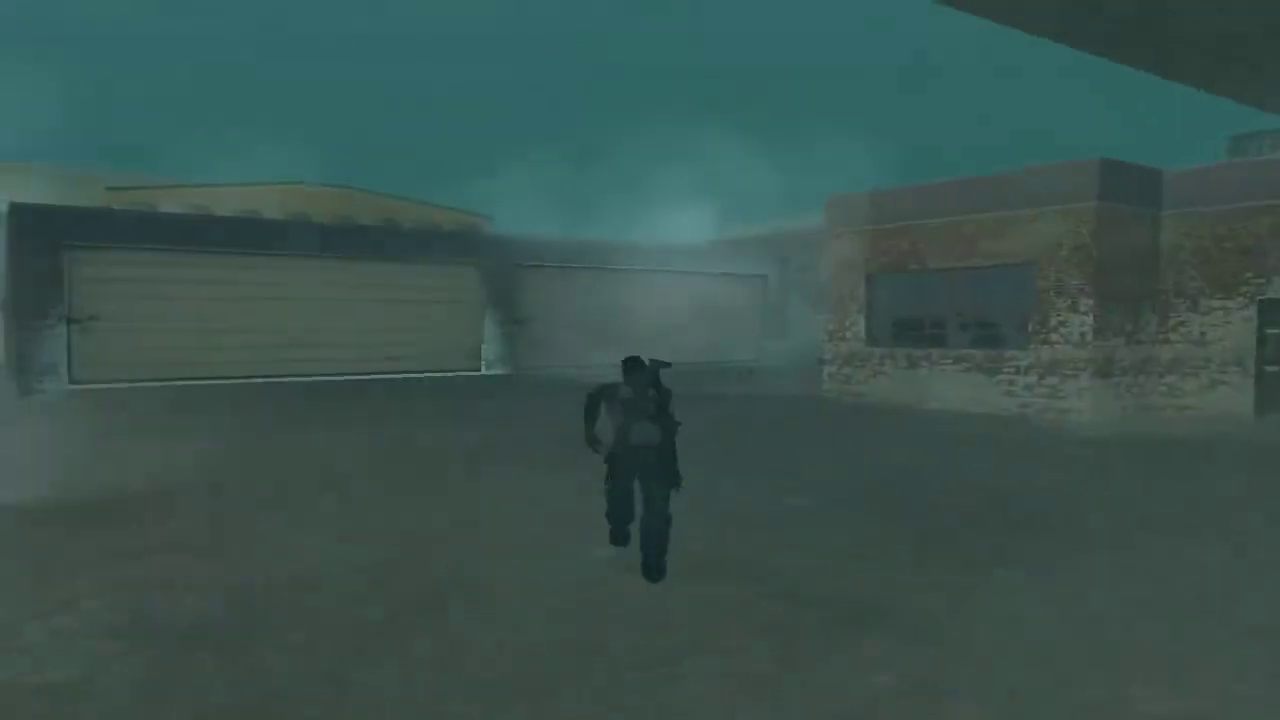
In GTA San Andreas, set a map target on the Verdant Meadows airfield and return to the game.
key(Escape)
click(649, 360)
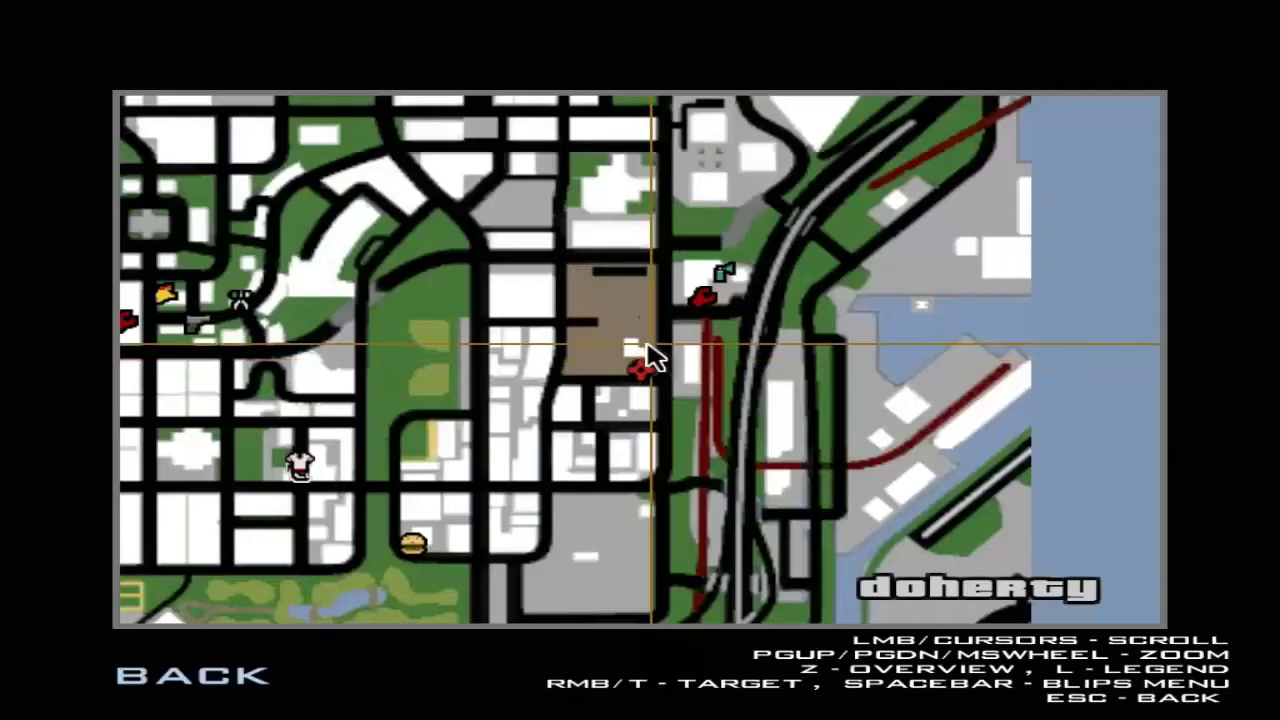
scroll(646, 360, up, 4)
drag(652, 395, 758, 196)
scroll(965, 205, down, 2)
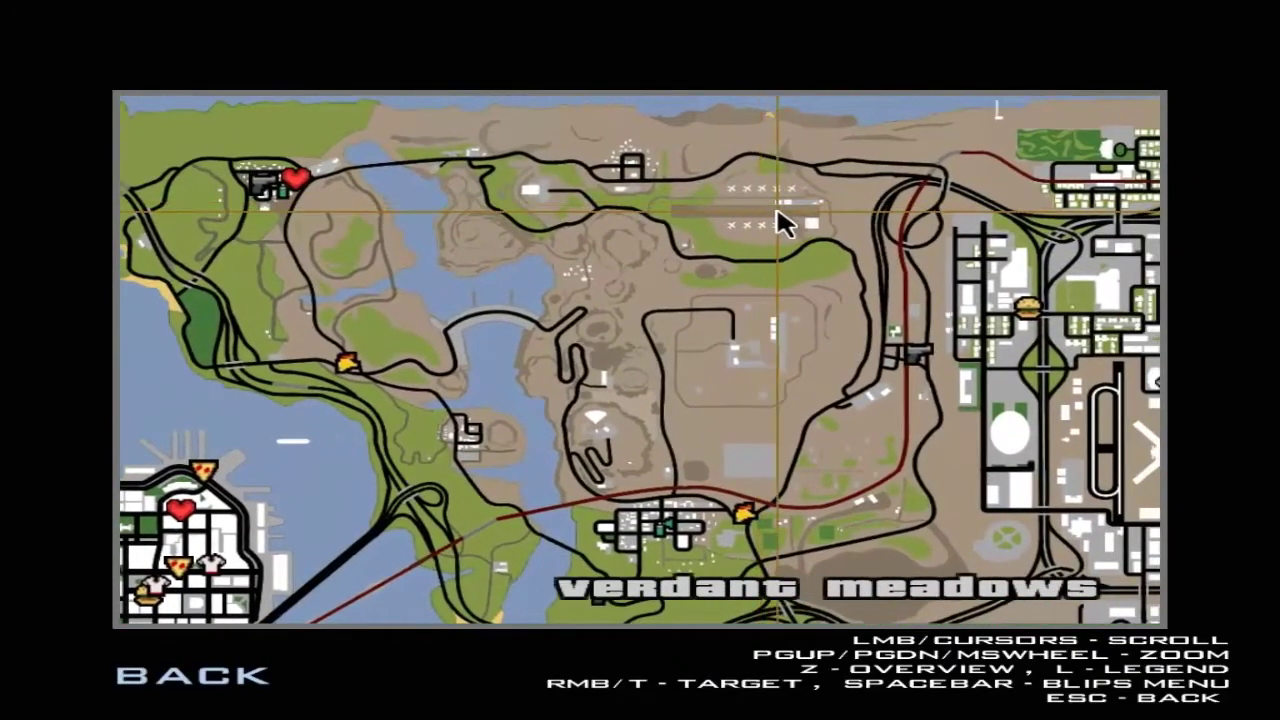
scroll(797, 245, down, 2)
key(Escape)
key(Escape)
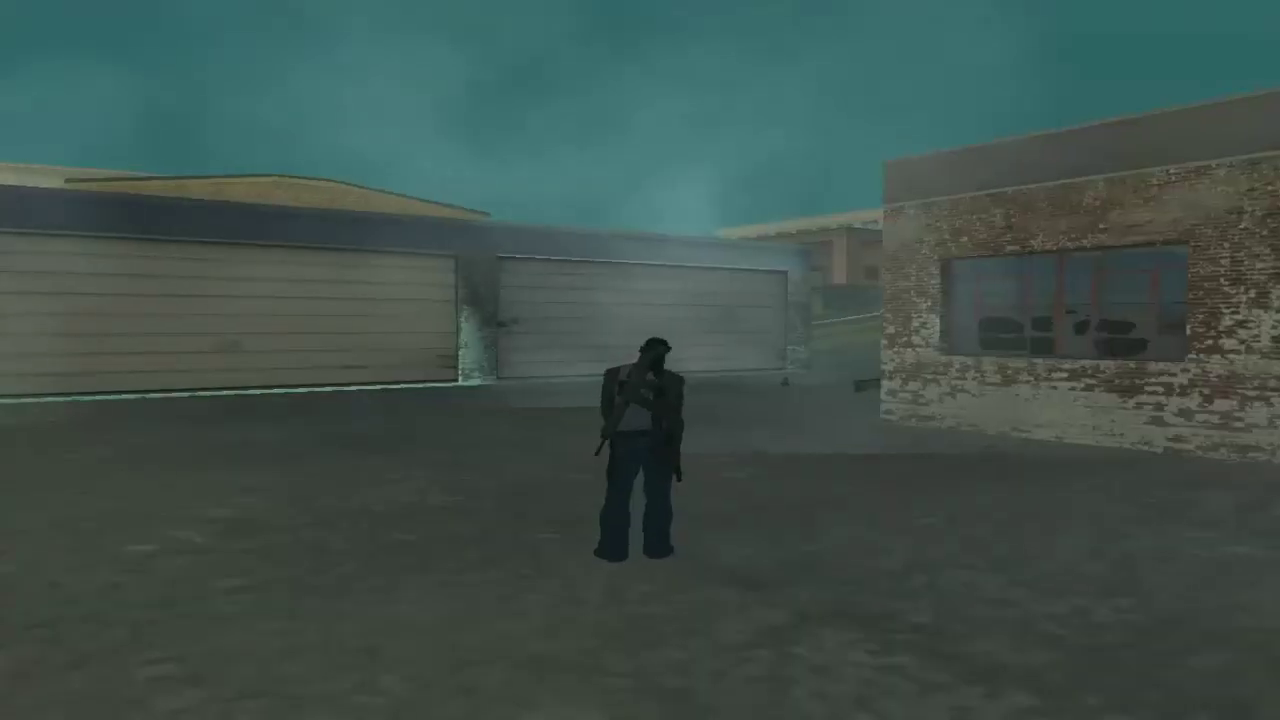
Teleport the character to the Verdant Meadows target with the Miscellaneous cheats and run forward.
key(F3)
key(Down)
key(Up)
key(Up)
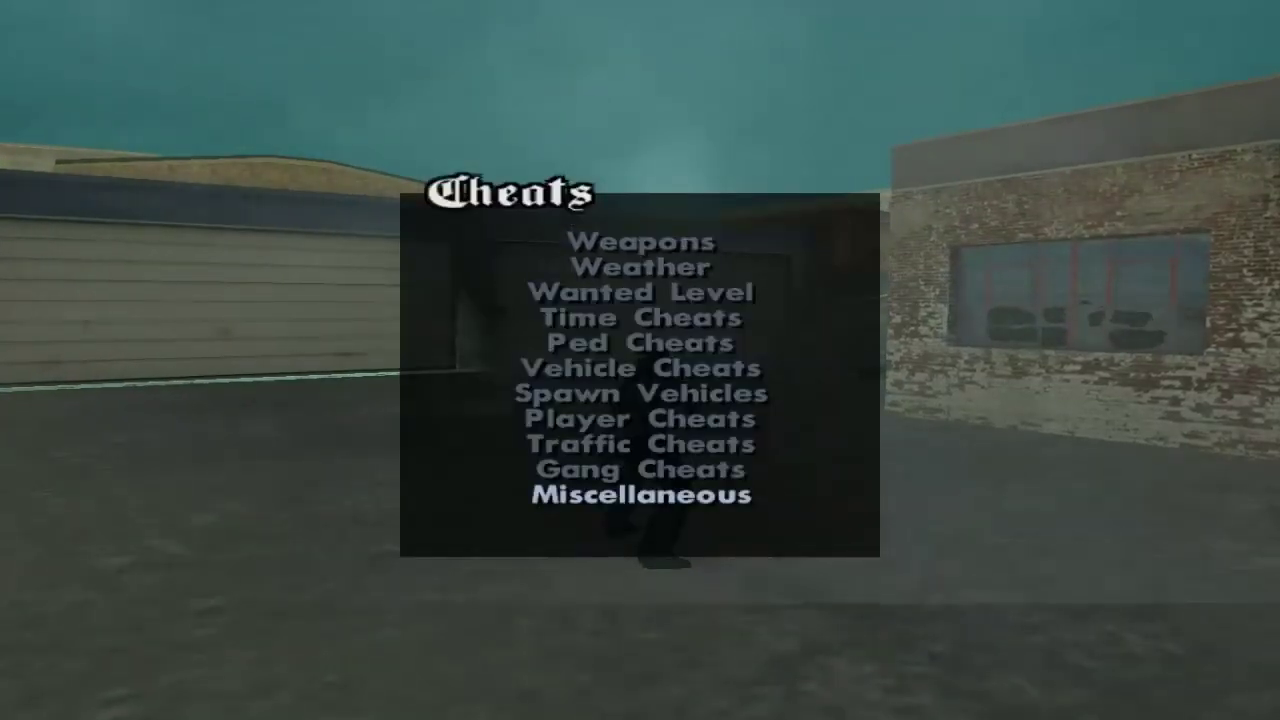
key(Return)
key(Down)
key(Return)
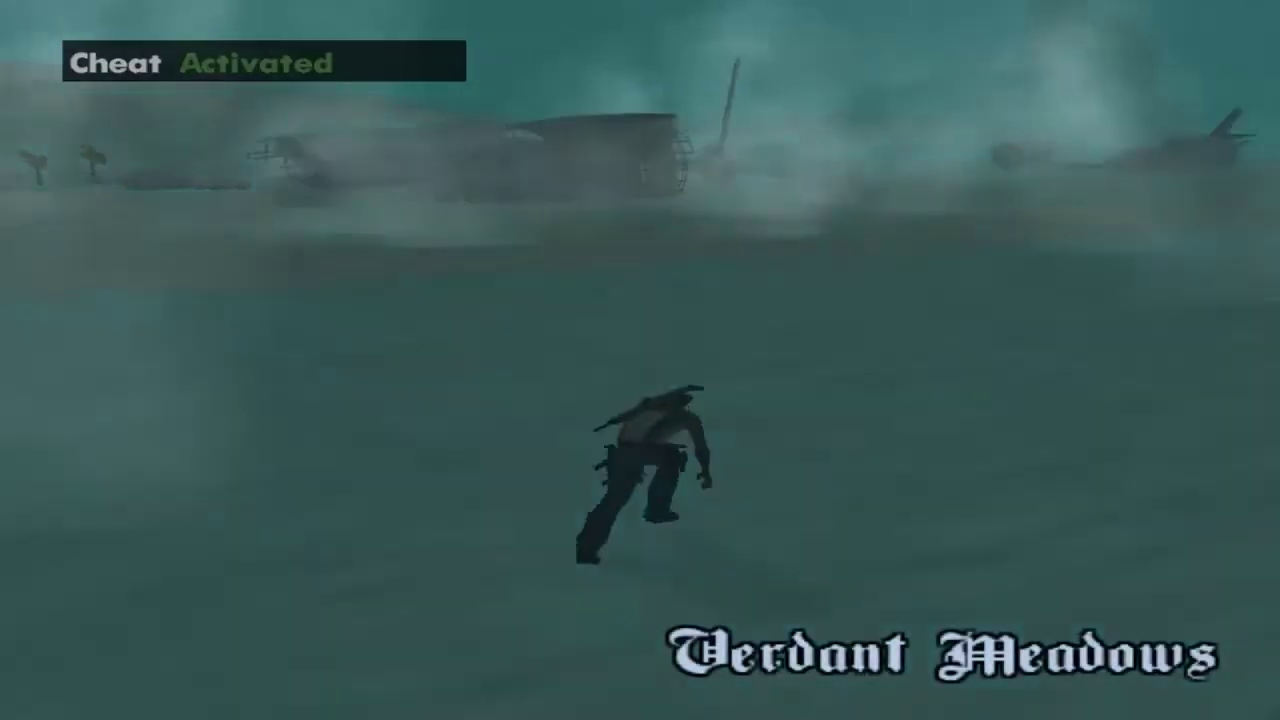
key(w)
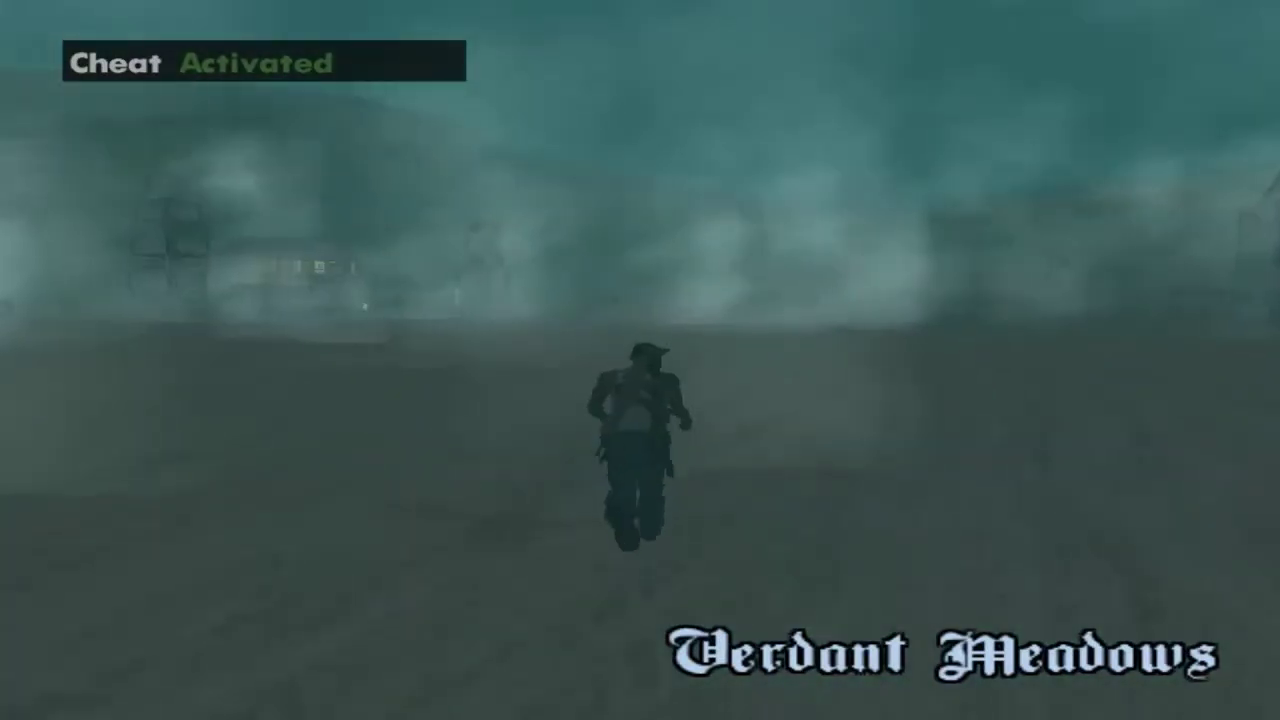
Use the Weather cheat to replace the fog with clear weather.
key(F3)
key(Down)
key(Down)
key(Down)
key(Up)
key(Up)
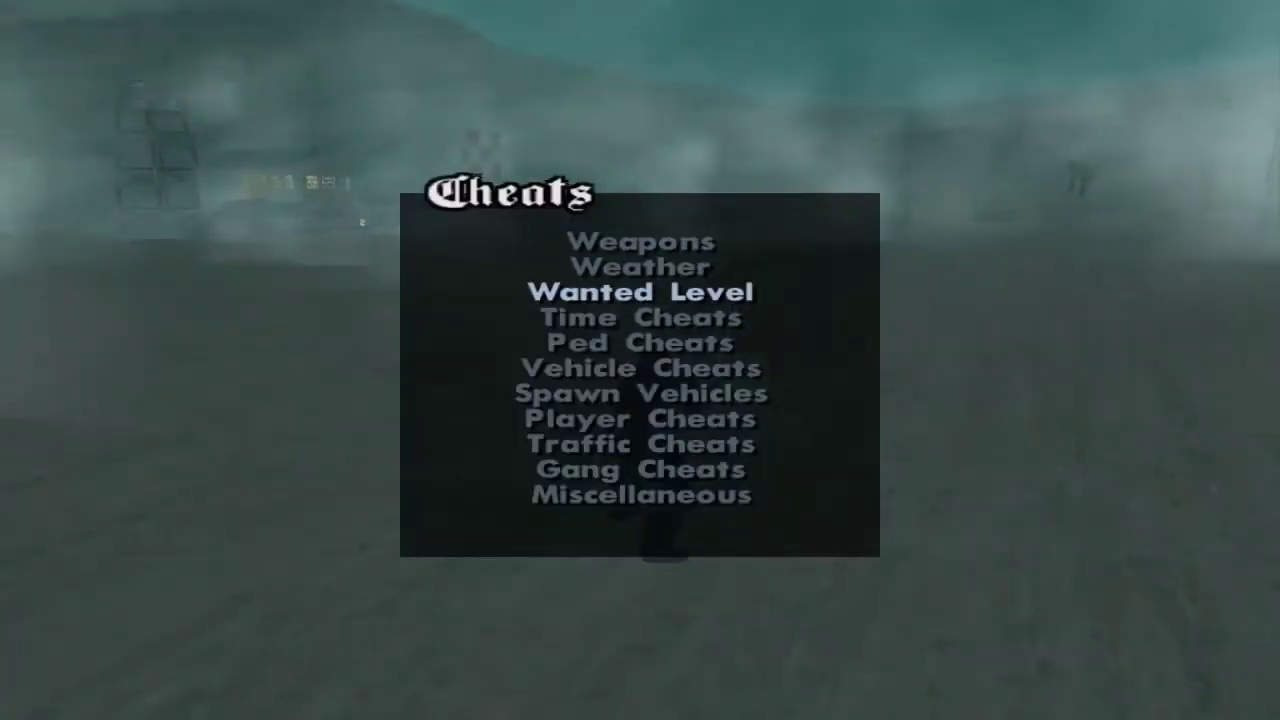
key(Return)
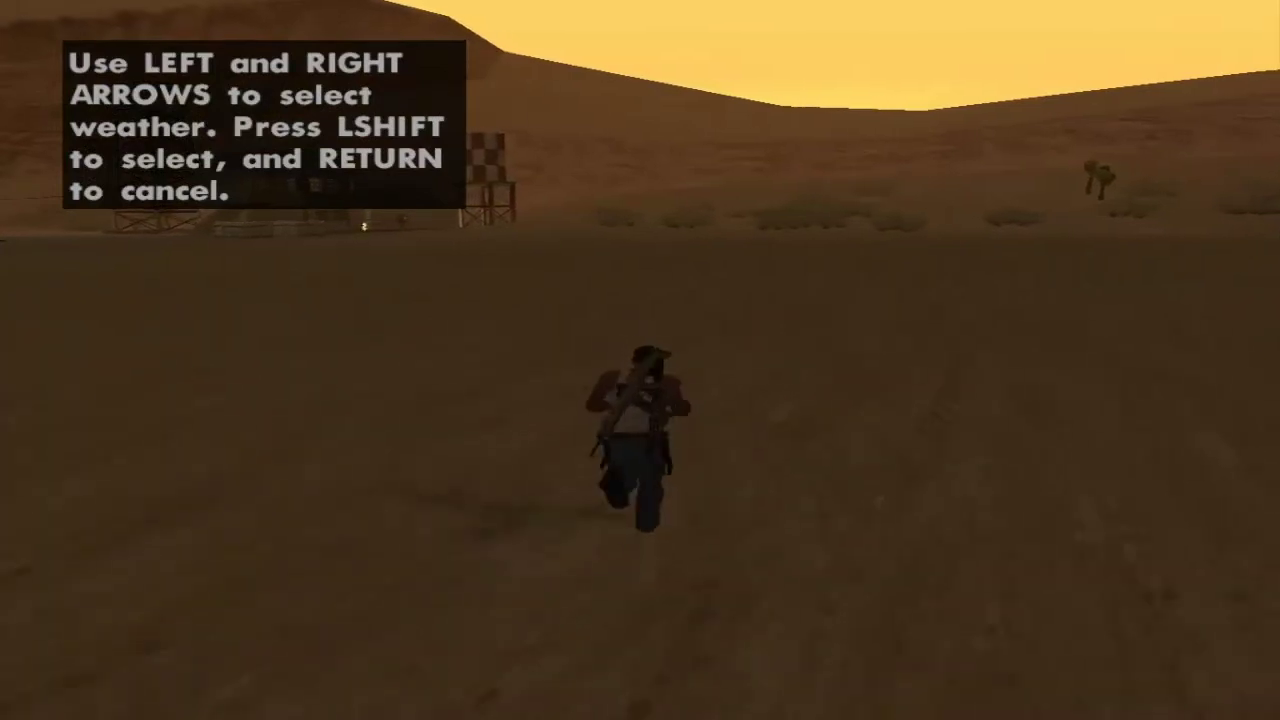
key(Right)
key(Return)
Use the Set Time option of Time Cheats to change the hour to bright daytime.
key(Down)
key(Down)
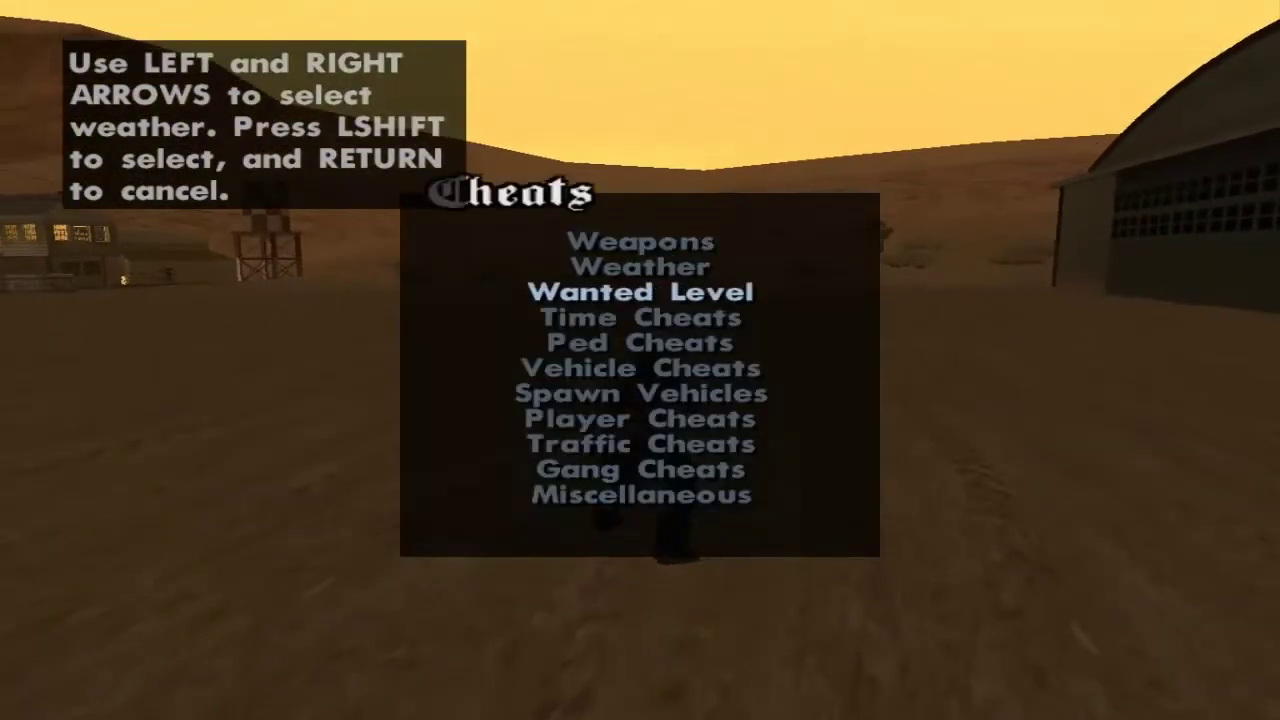
key(Return)
key(Down)
key(Down)
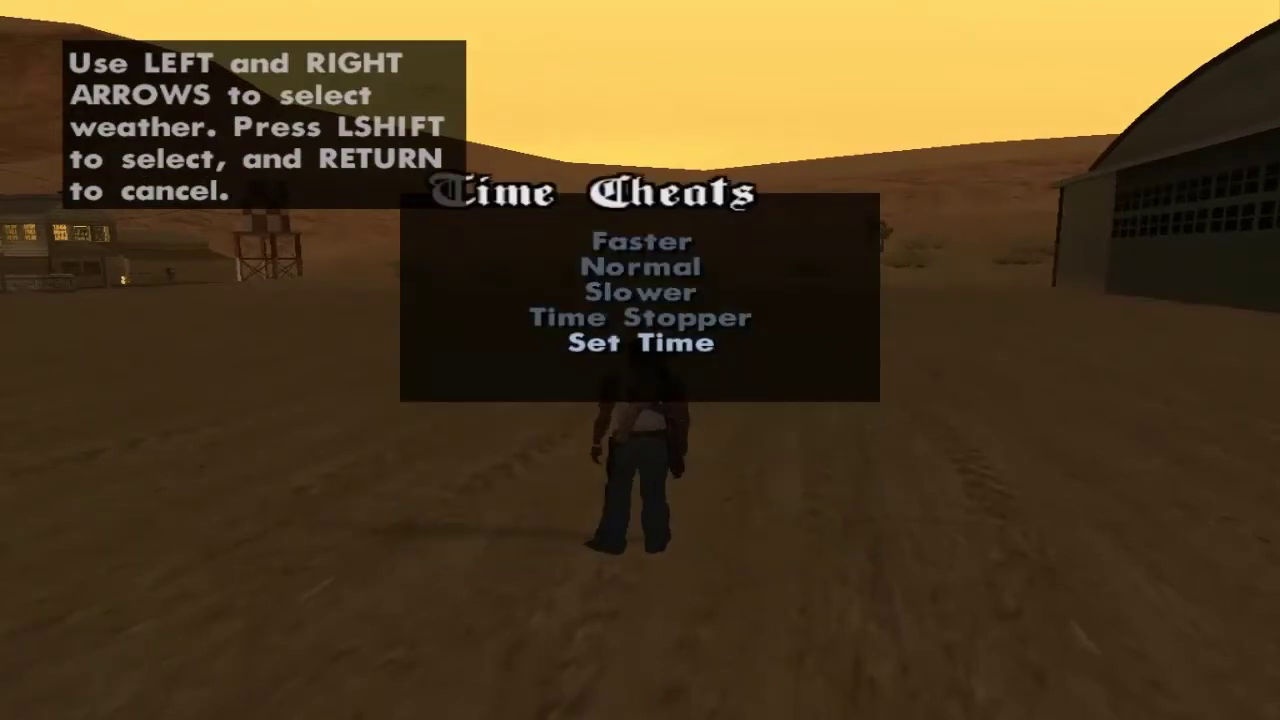
key(Return)
key(Right)
key(Right)
key(Right)
key(Right)
key(Right)
key(Right)
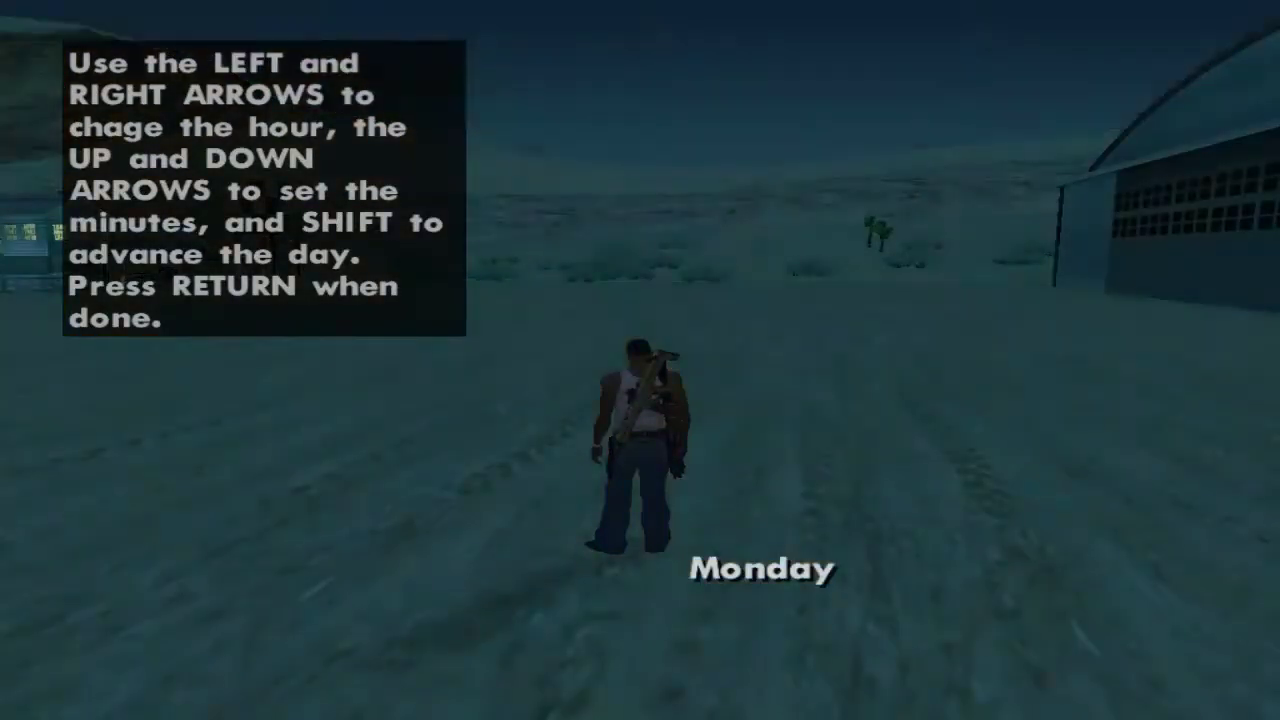
key(Left)
key(Left)
key(Left)
key(Left)
key(Left)
key(Left)
key(w)
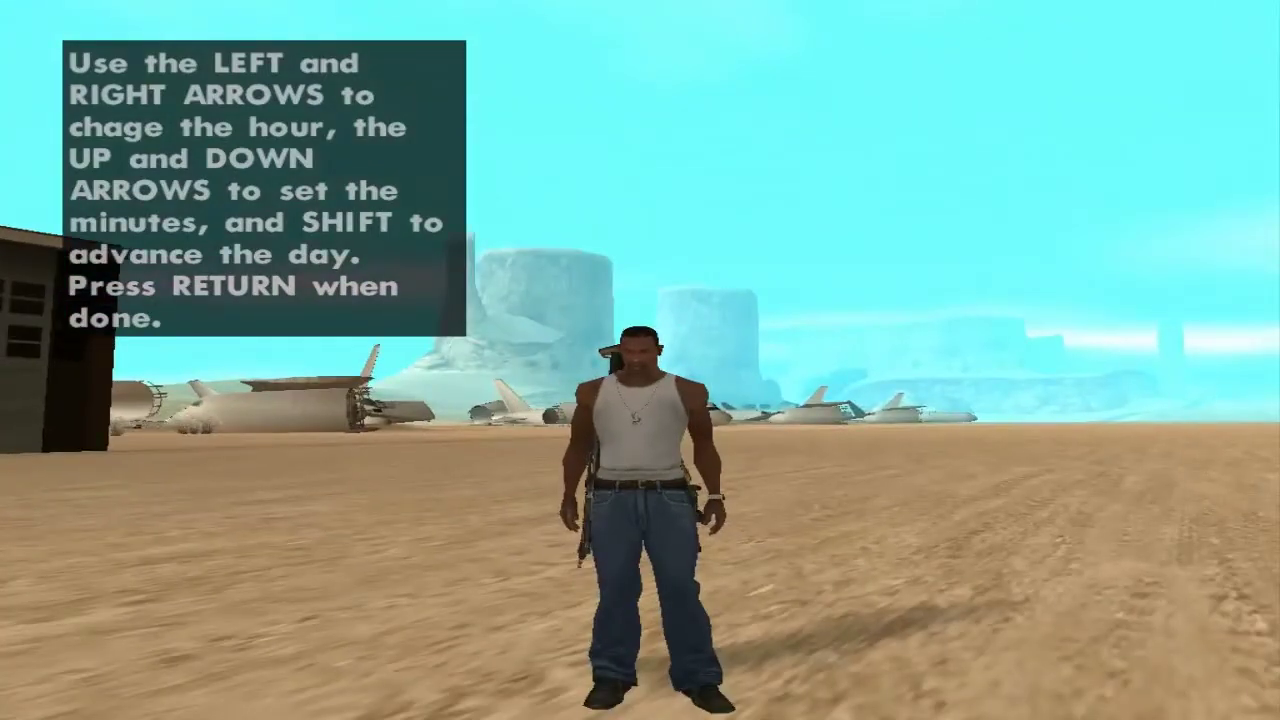
key(Return)
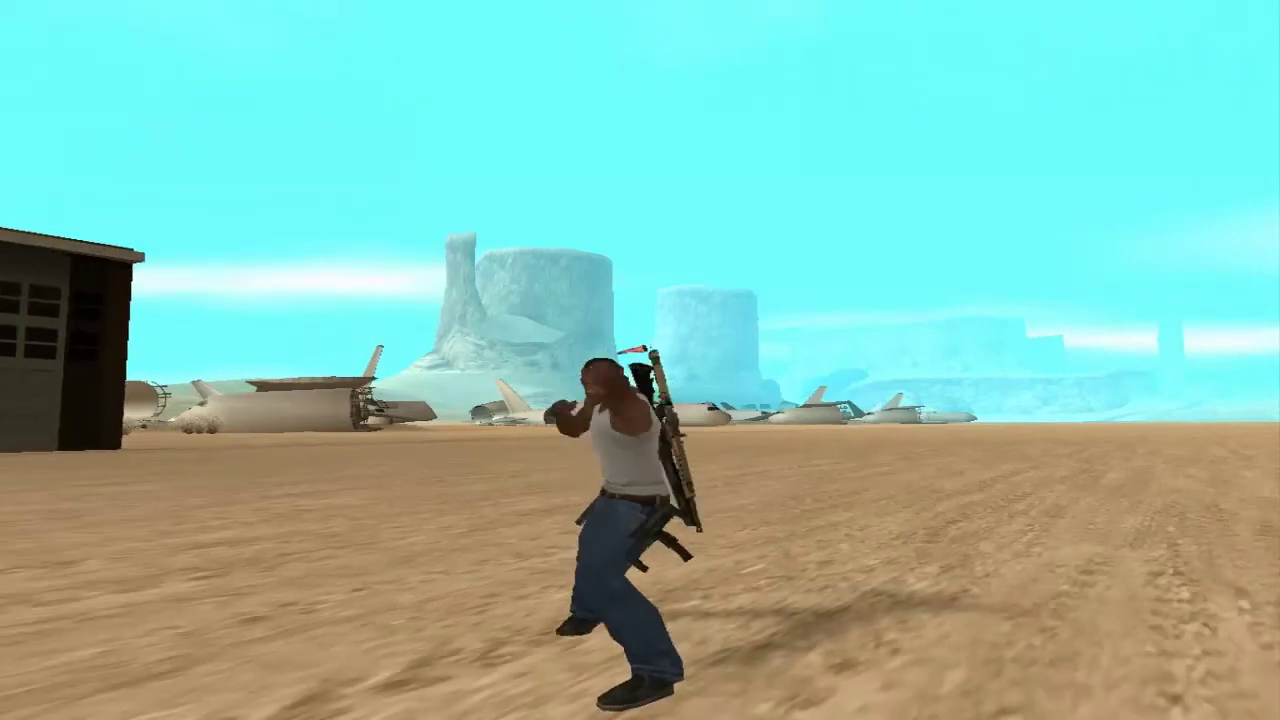
Start the player skin selection from the cheats.
key(F4)
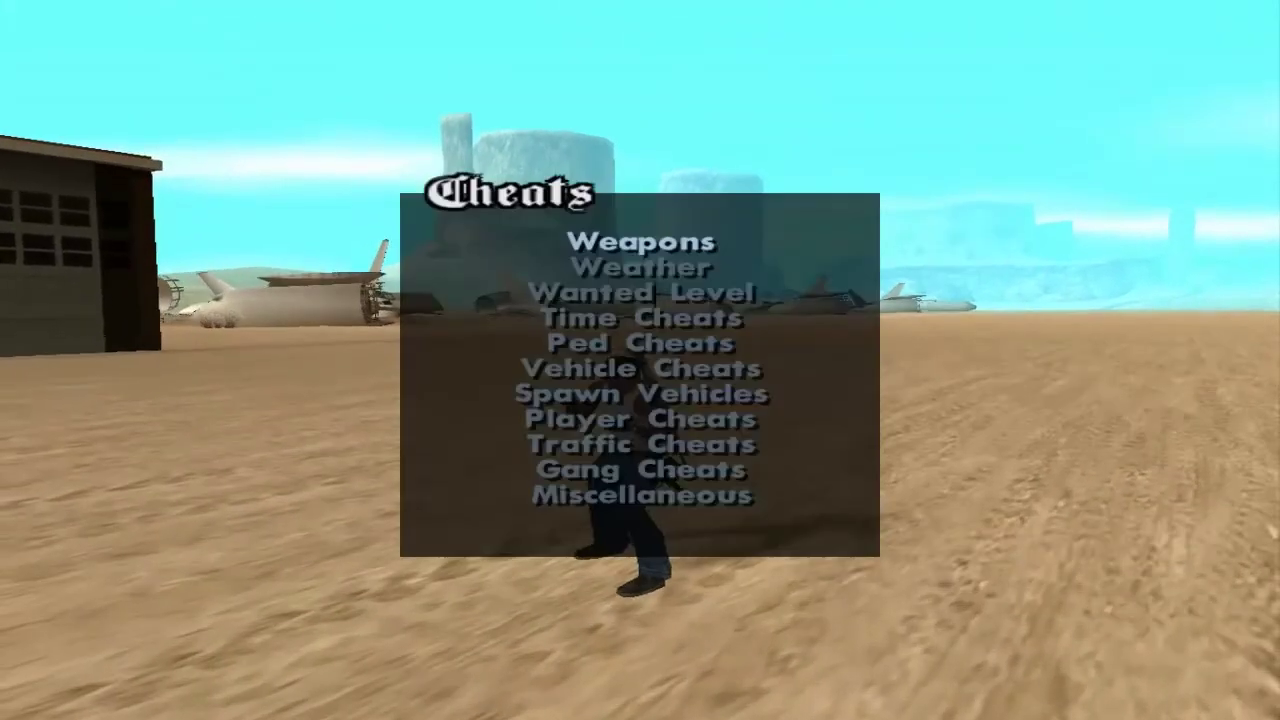
key(Up)
key(Return)
key(Return)
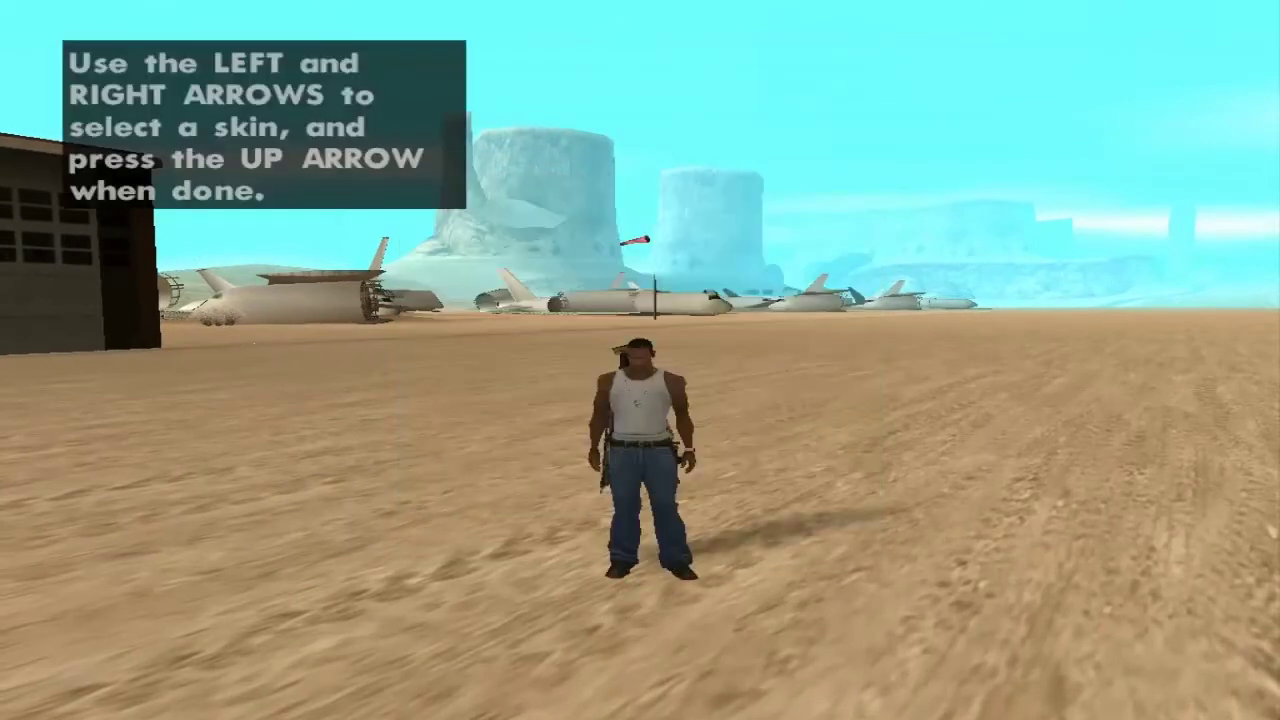